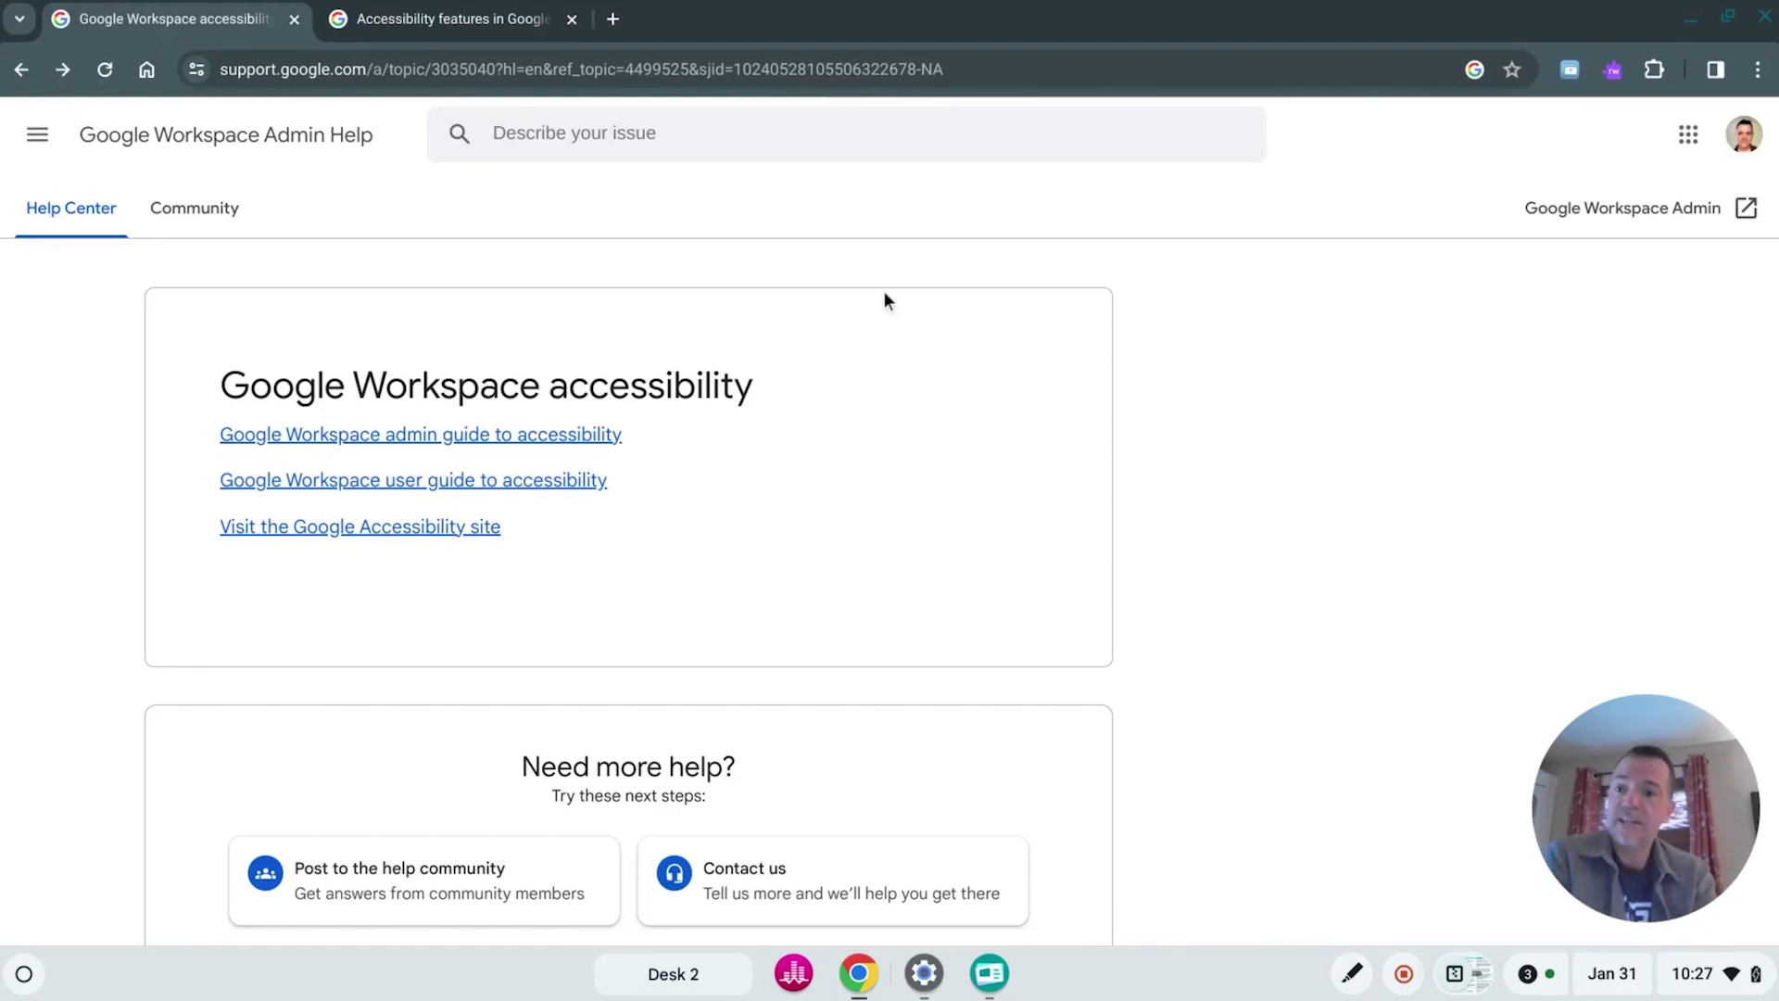
Browse the Google for Education accessibility page's Vision, Mobility, Cognitive and Hearing sections.
click(501, 7)
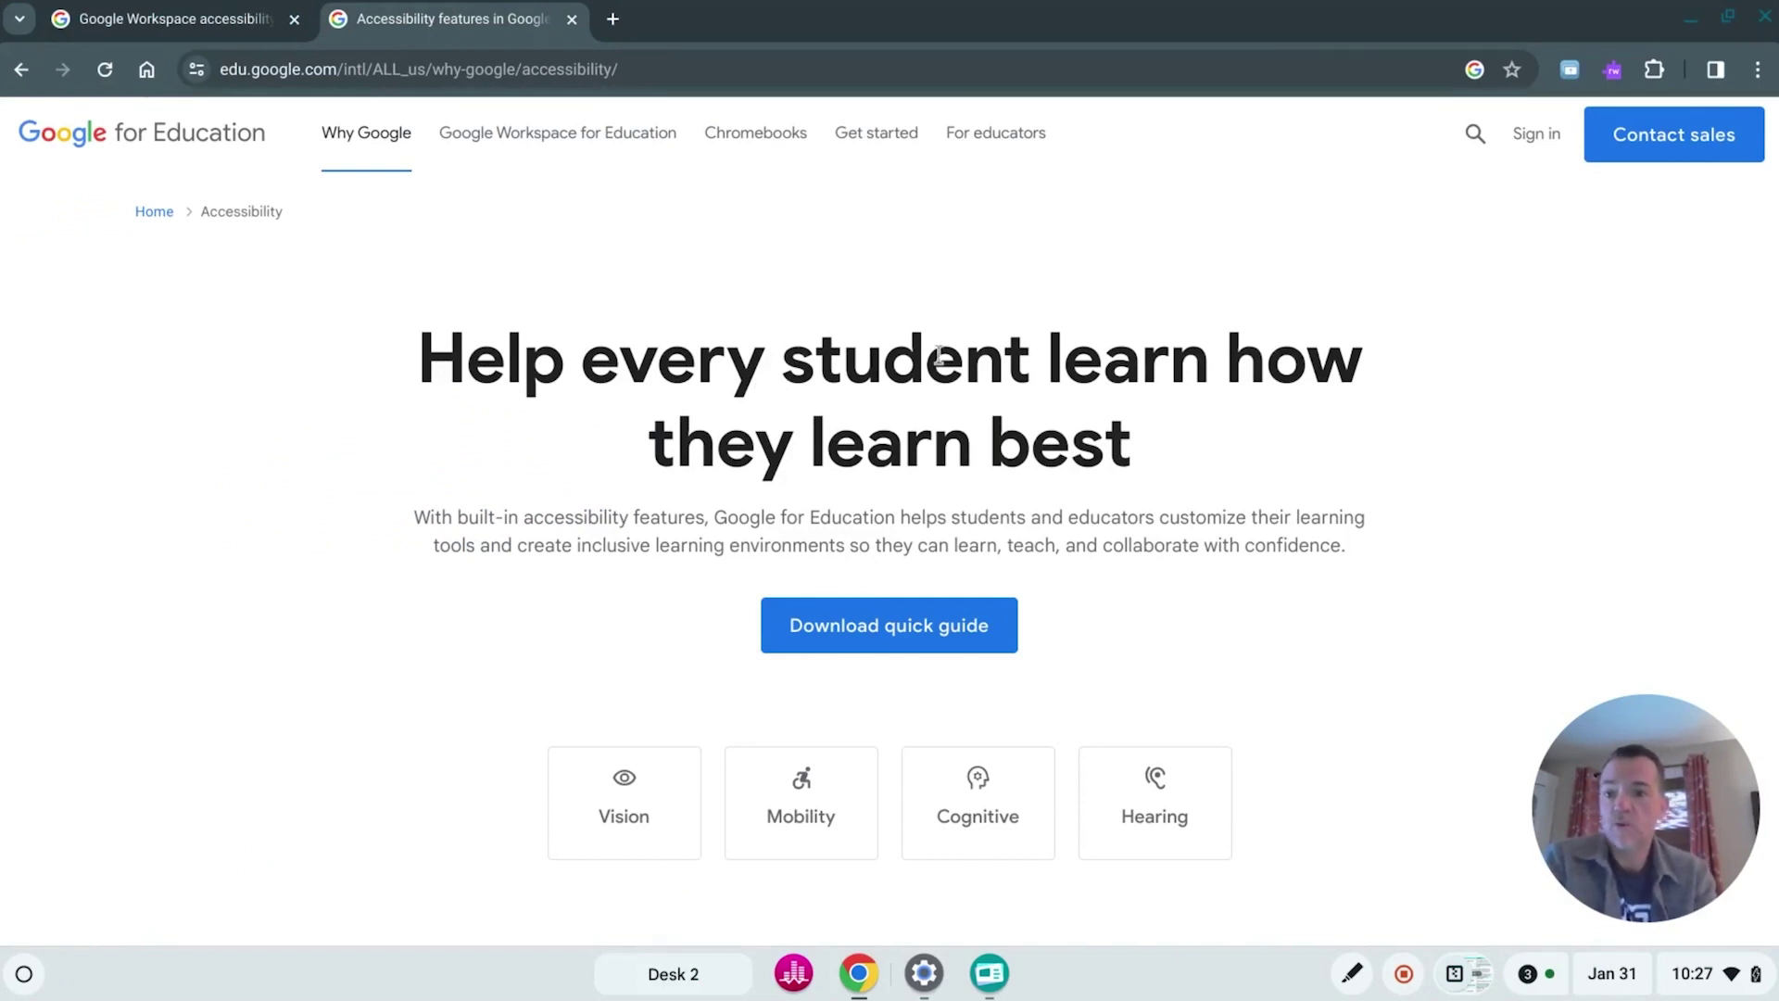
scroll(884, 636, down, 1)
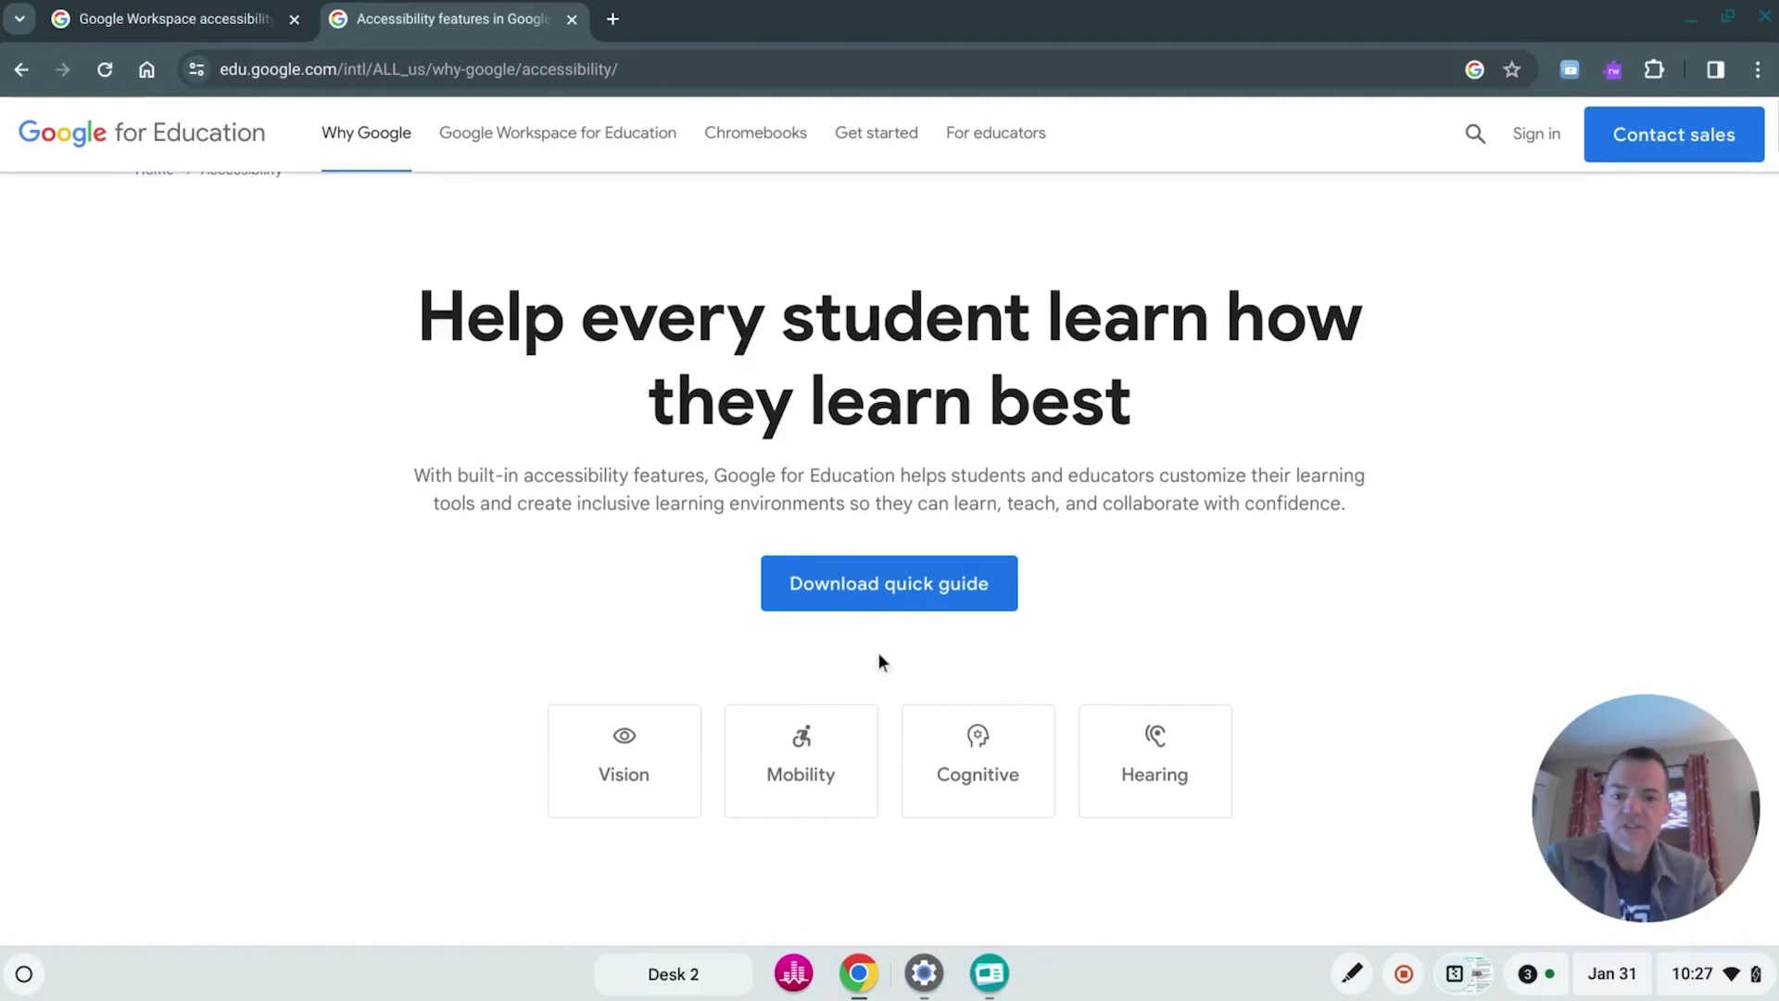
scroll(1154, 479, down, 3)
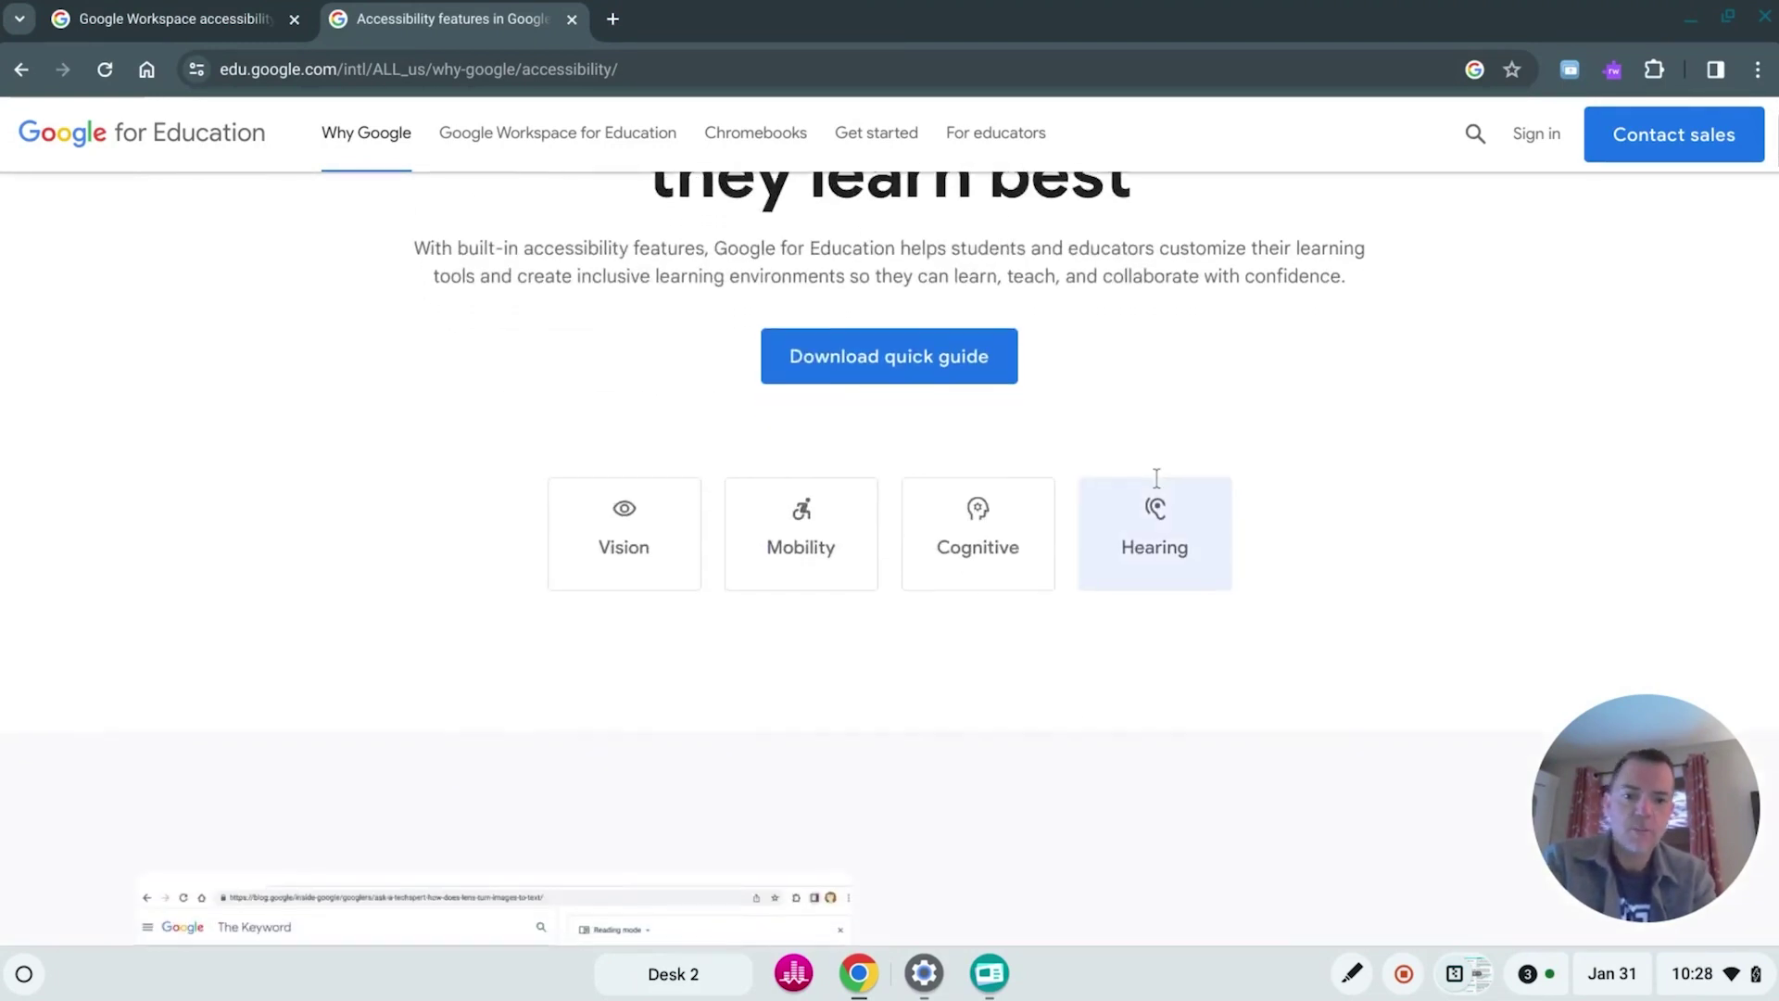
scroll(1154, 480, down, 9)
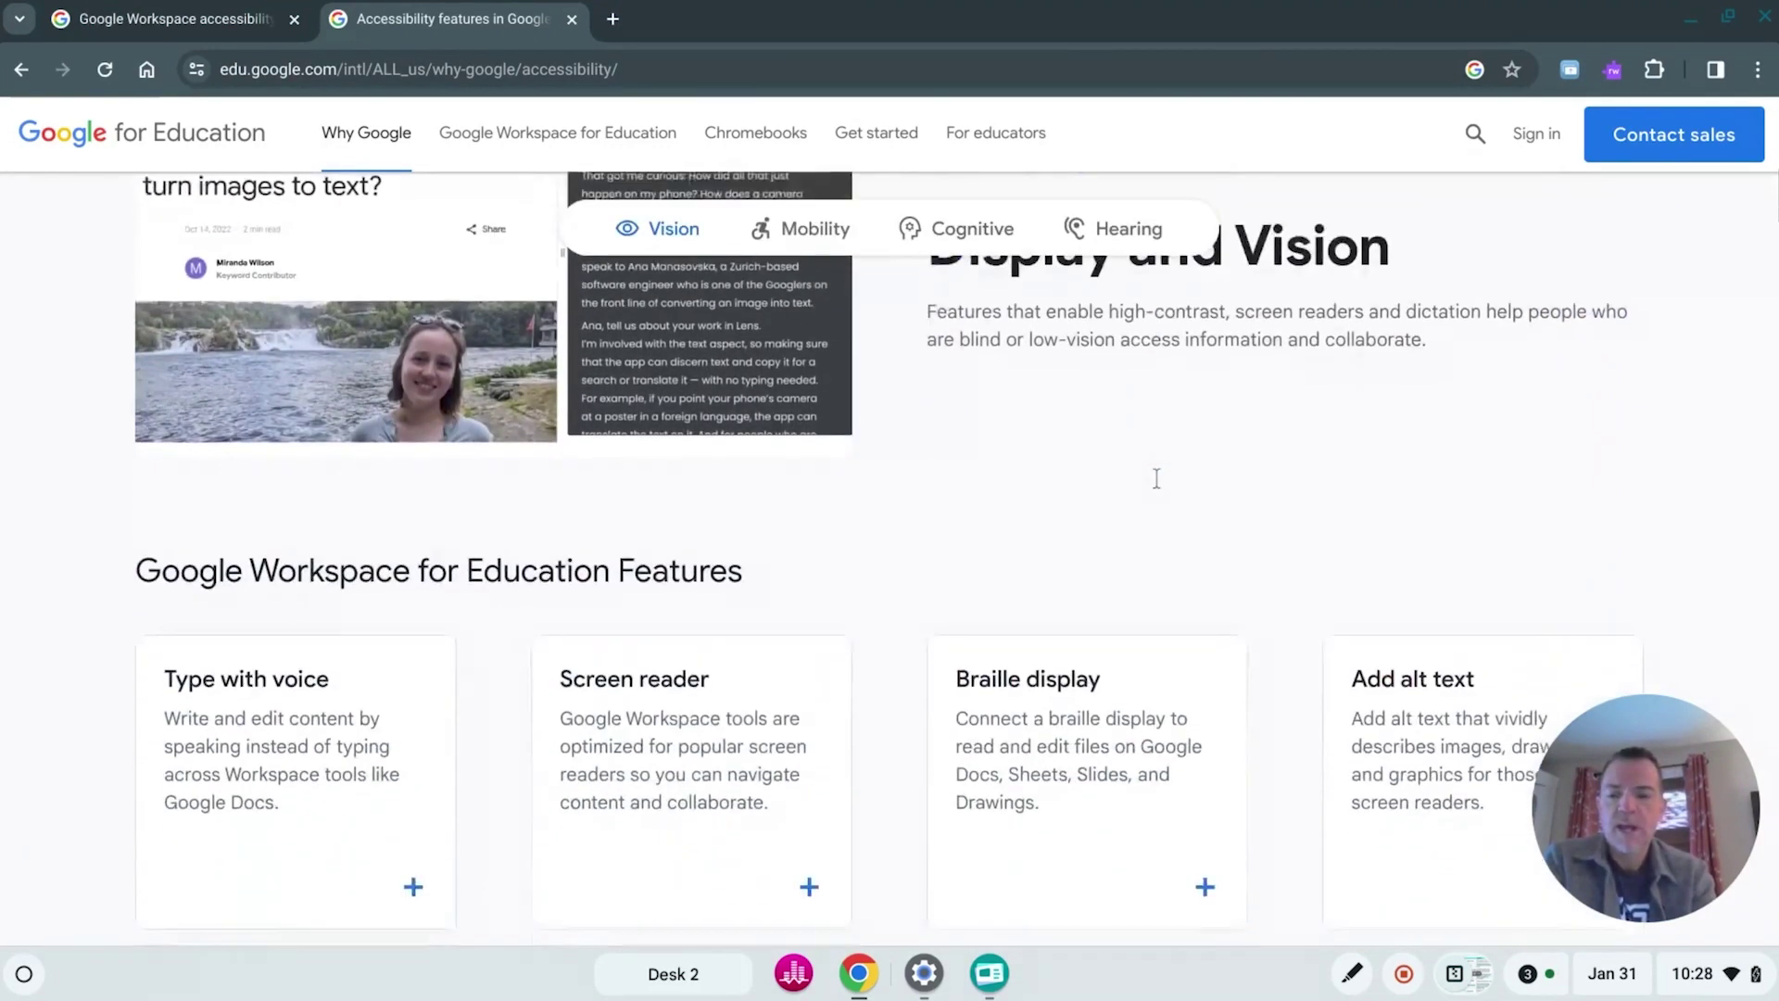
scroll(1157, 478, down, 11)
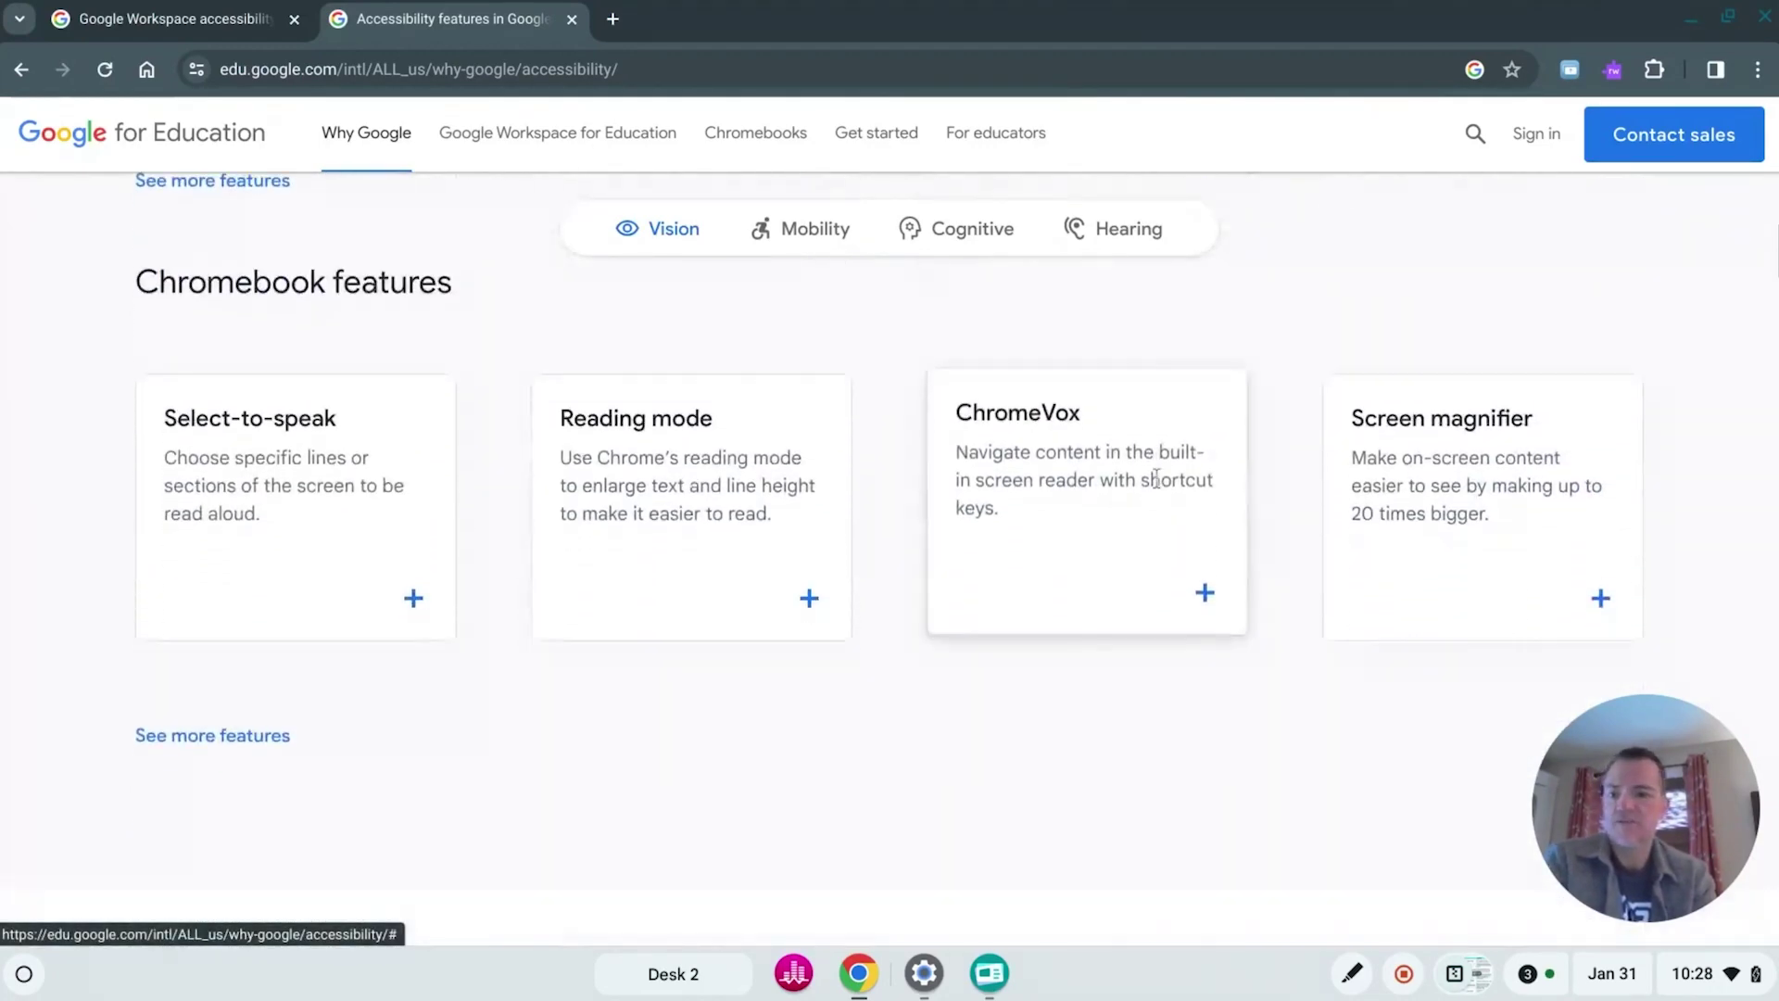
scroll(1157, 478, down, 15)
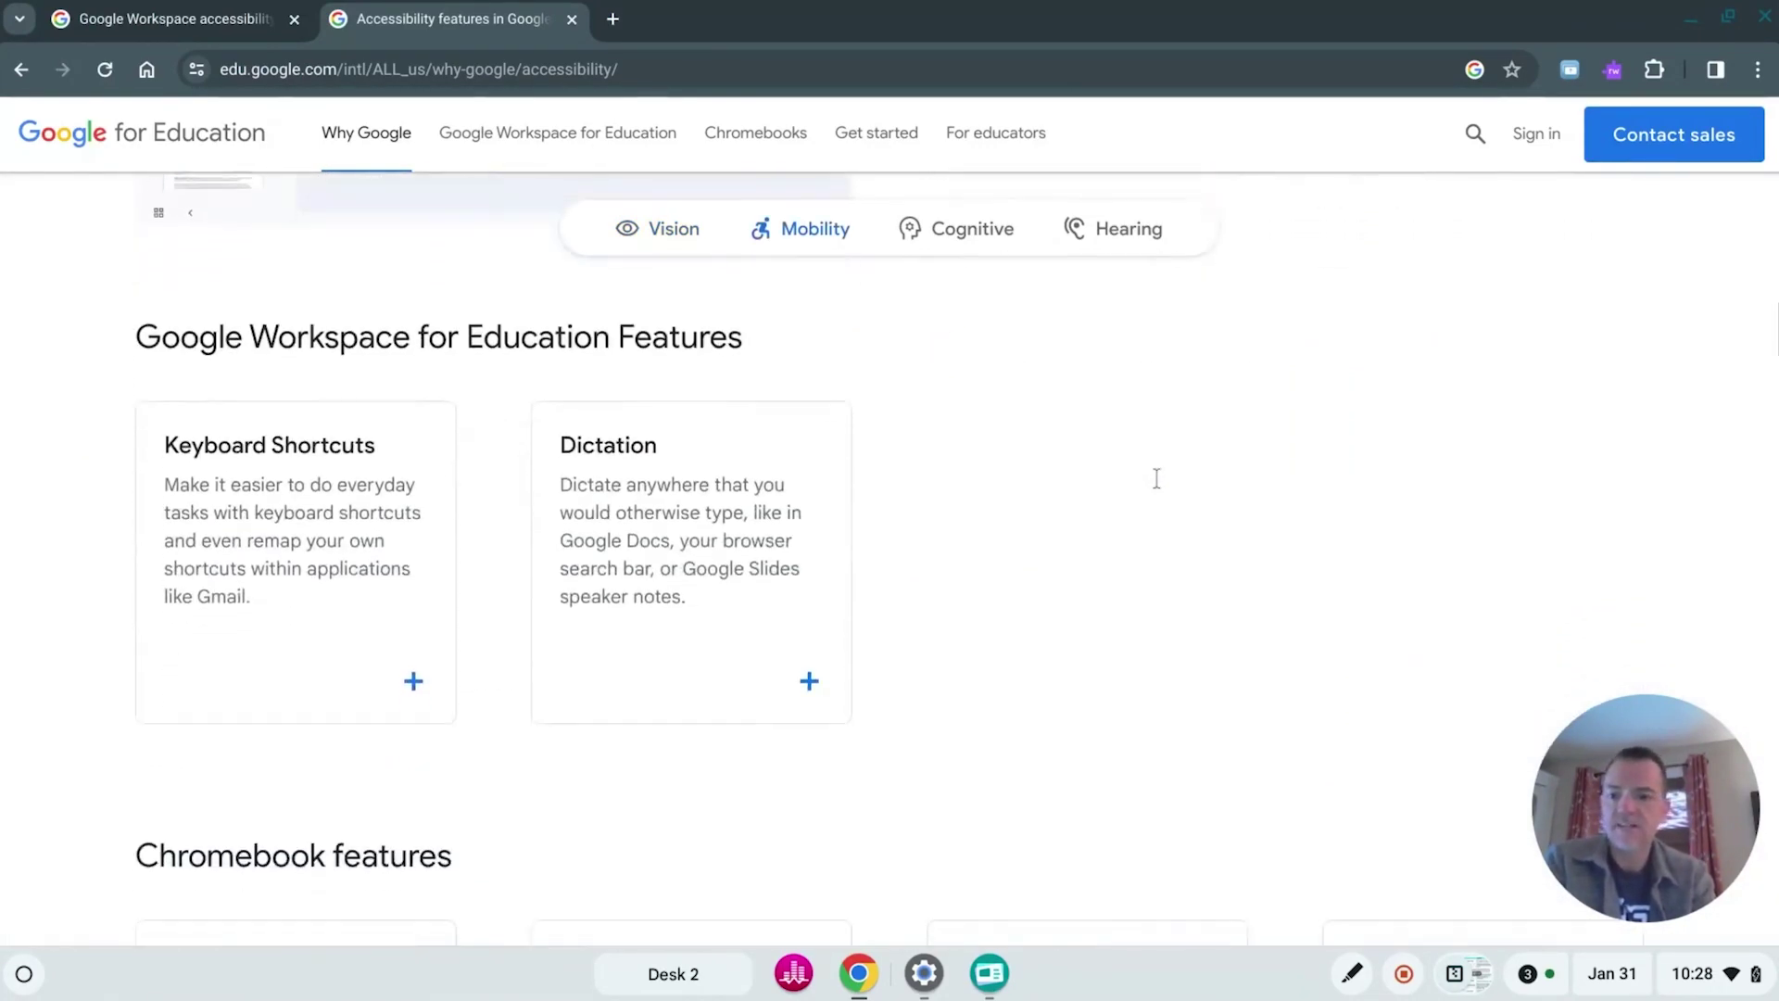
scroll(1156, 478, down, 13)
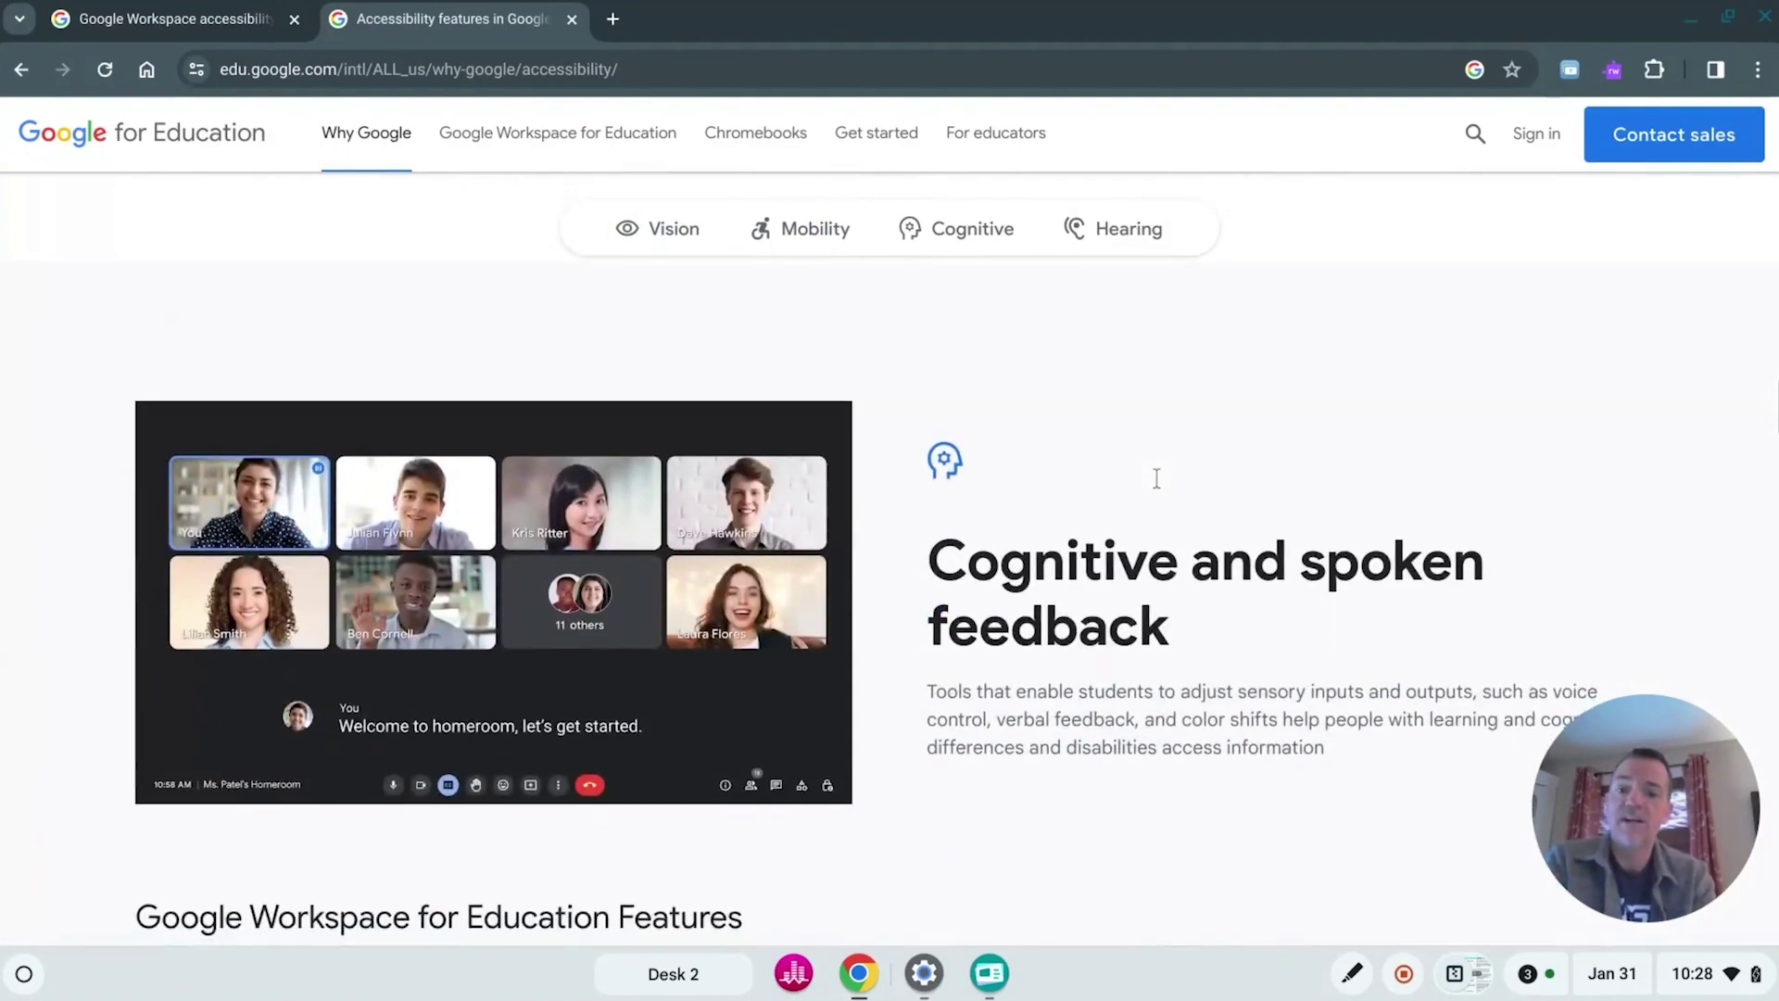
scroll(1157, 478, down, 13)
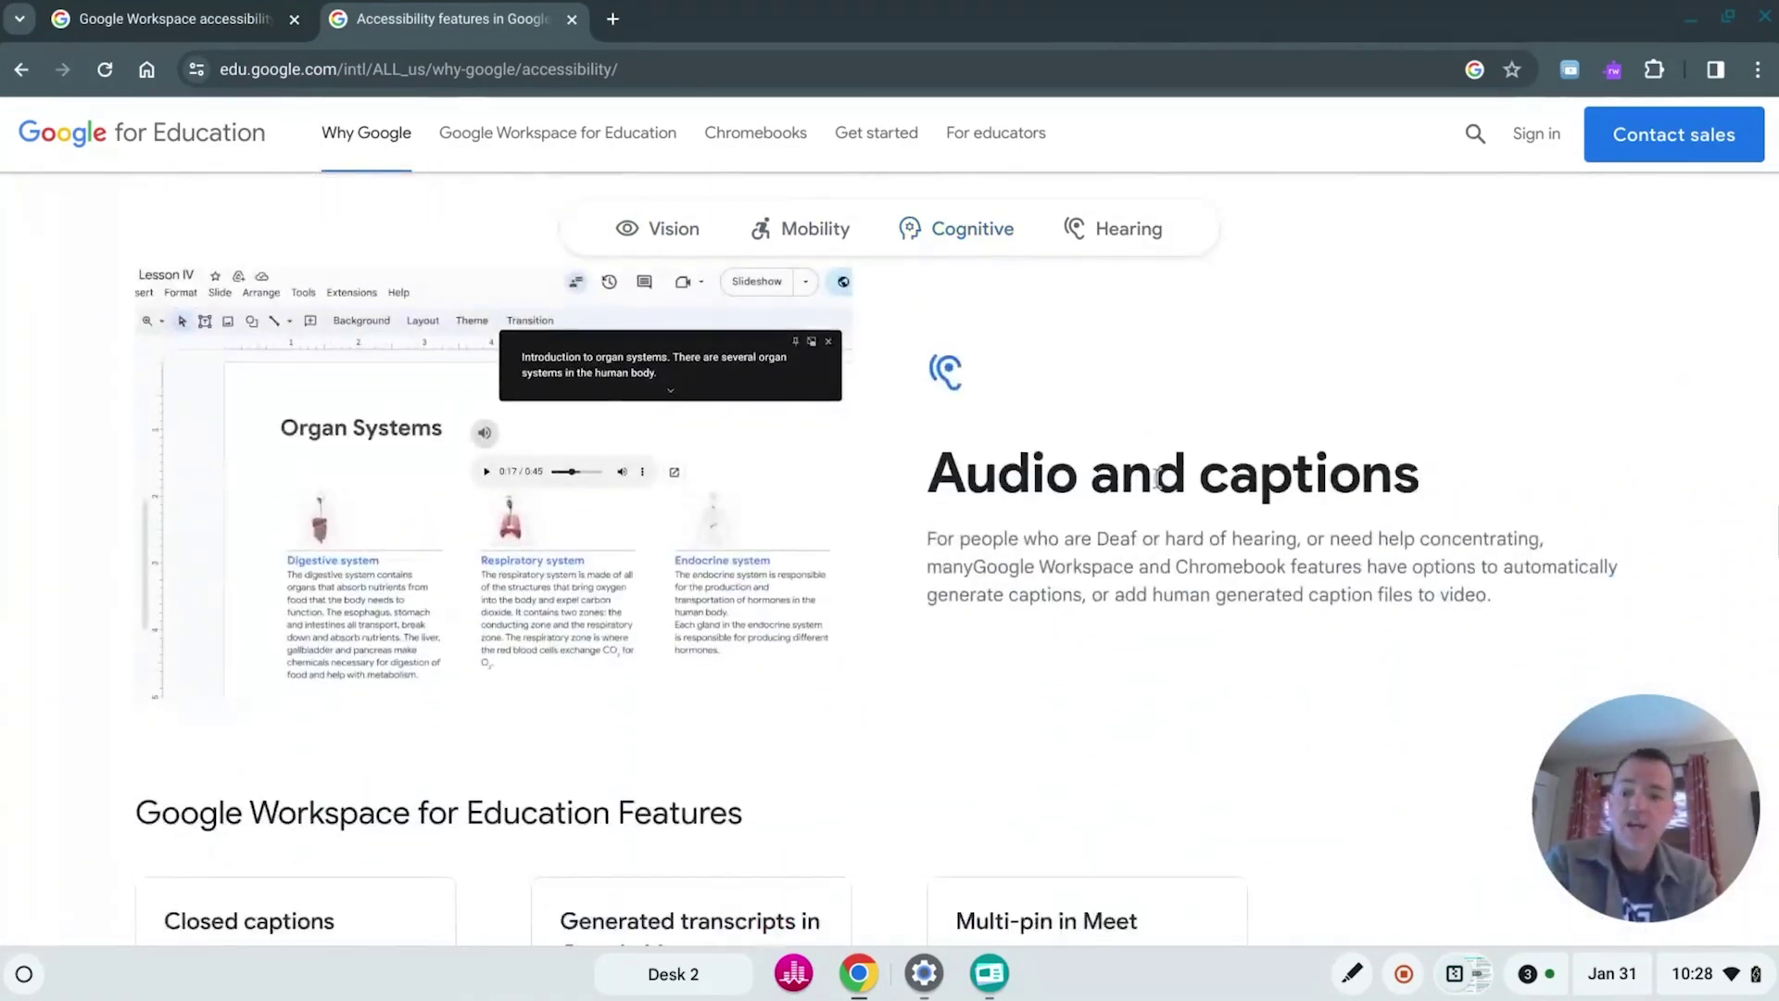
Scroll back to the top and return to the Google Workspace Admin Help accessibility page.
scroll(1157, 478, up, 20)
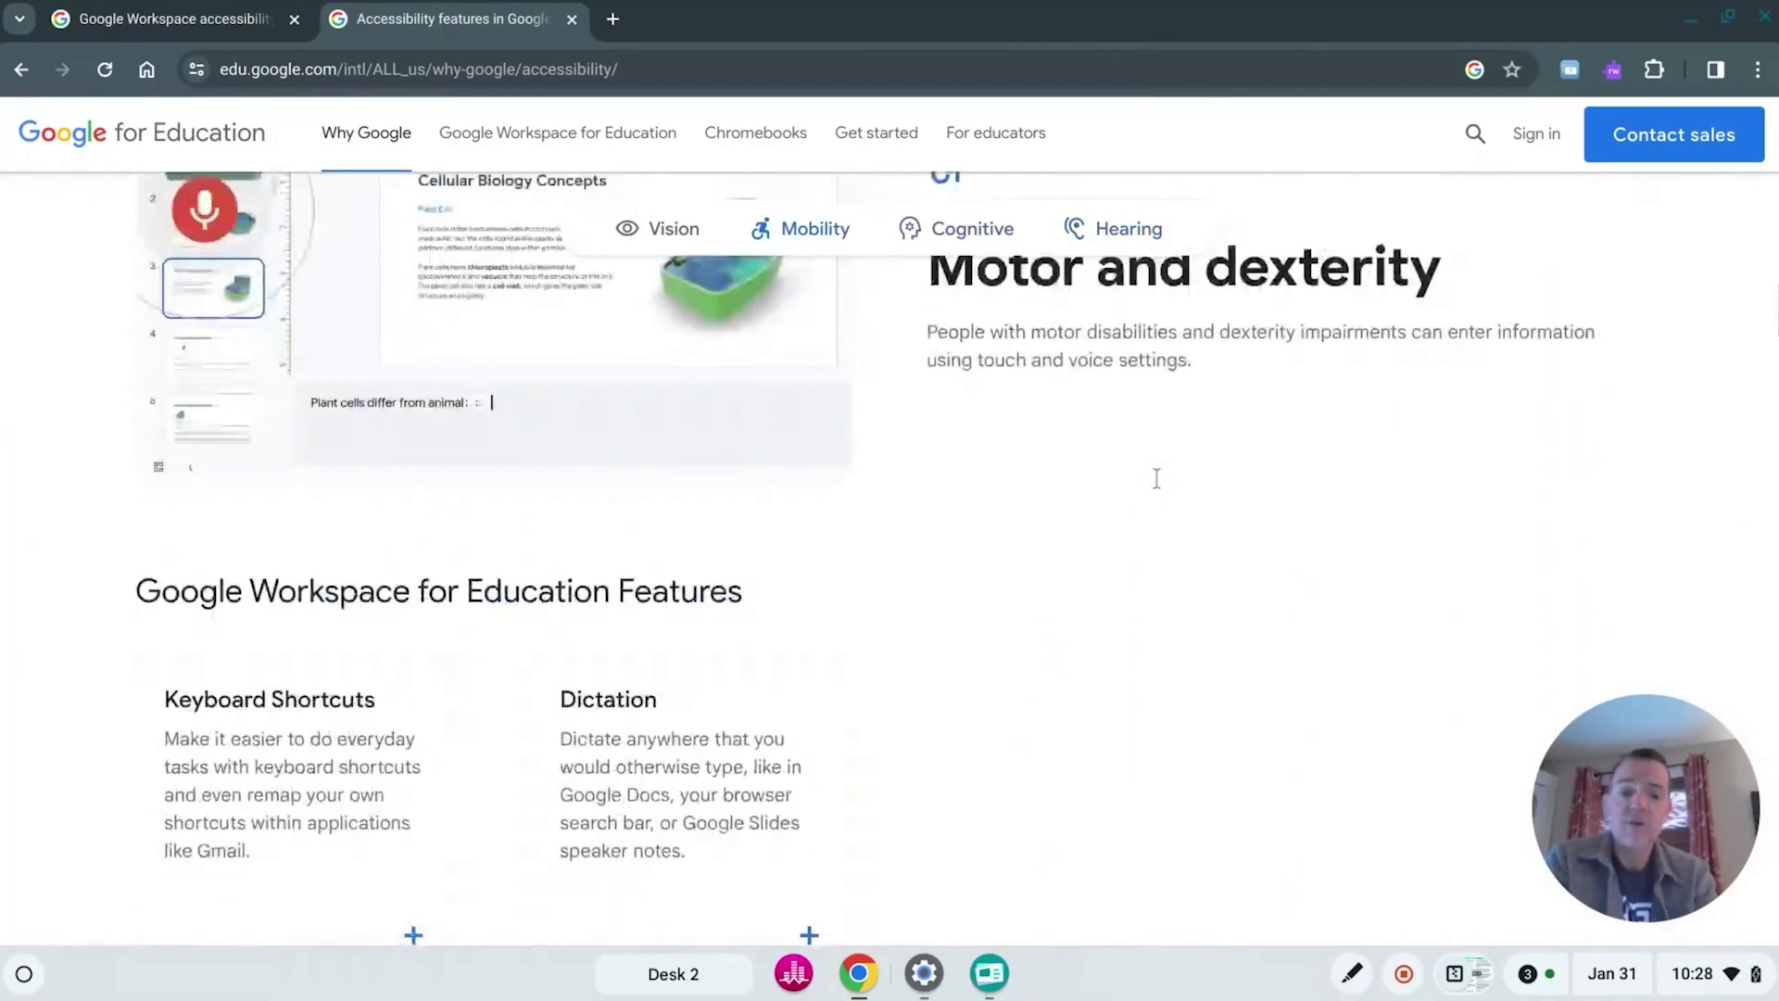
scroll(1156, 478, up, 12)
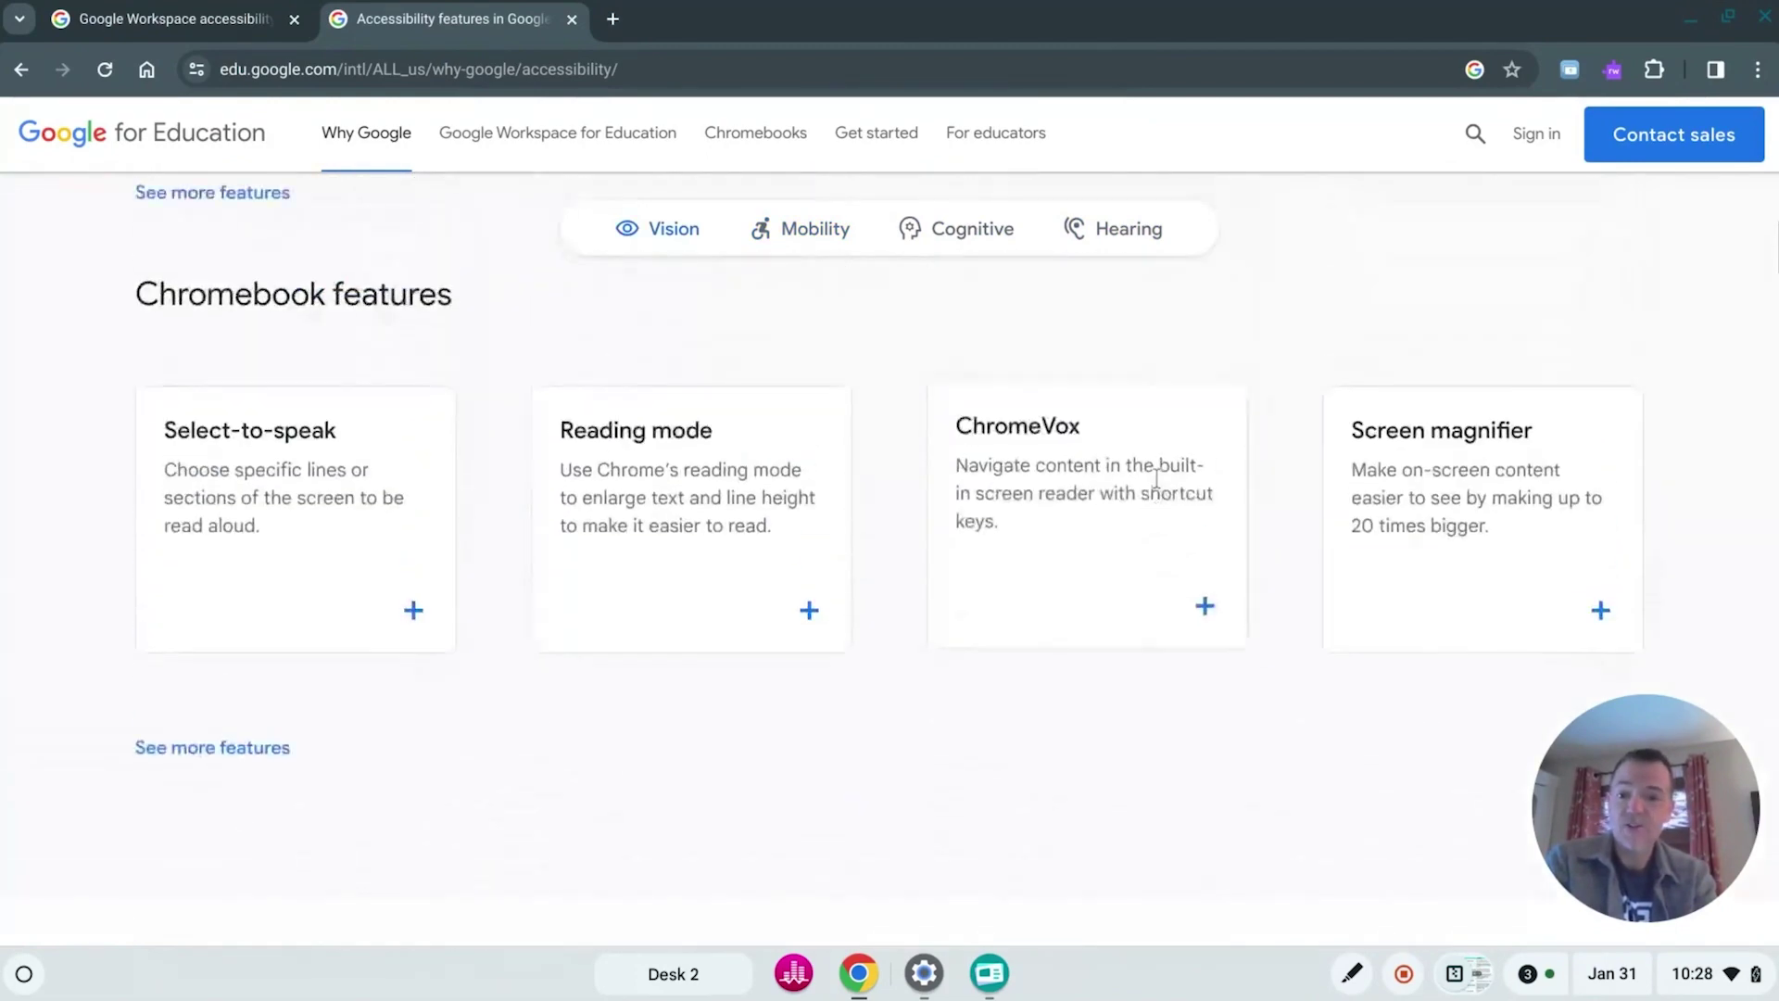
scroll(1157, 478, up, 12)
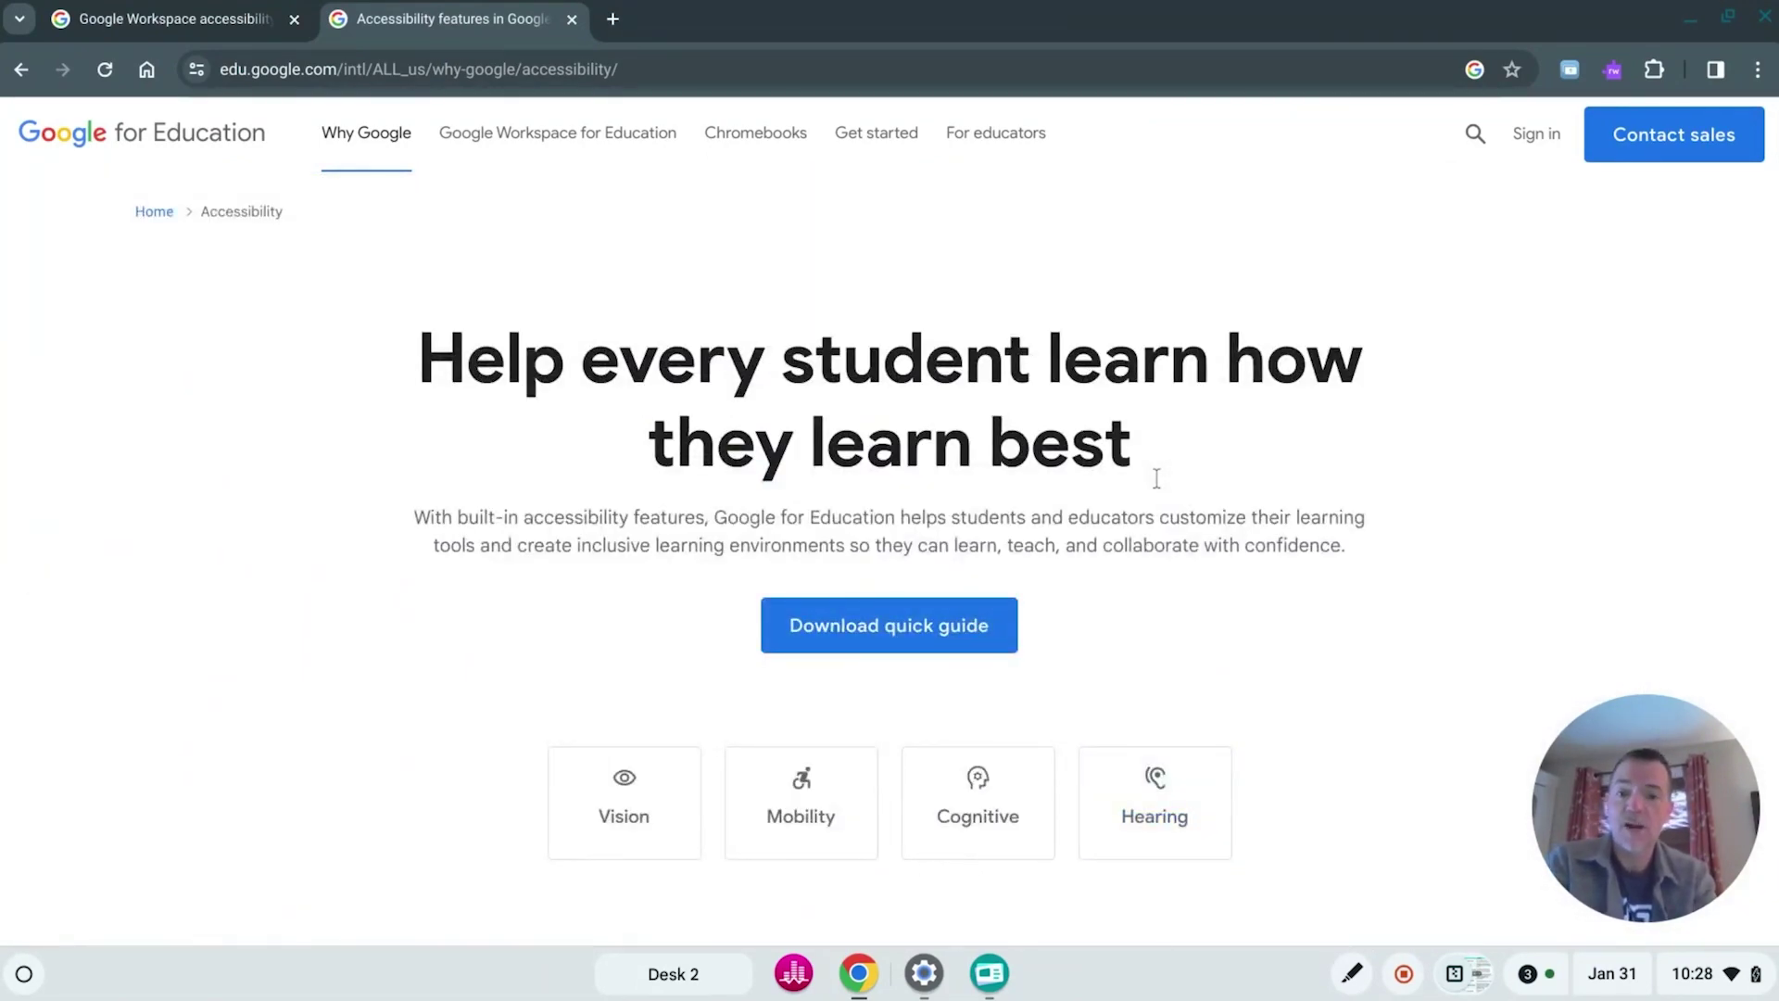
click(113, 13)
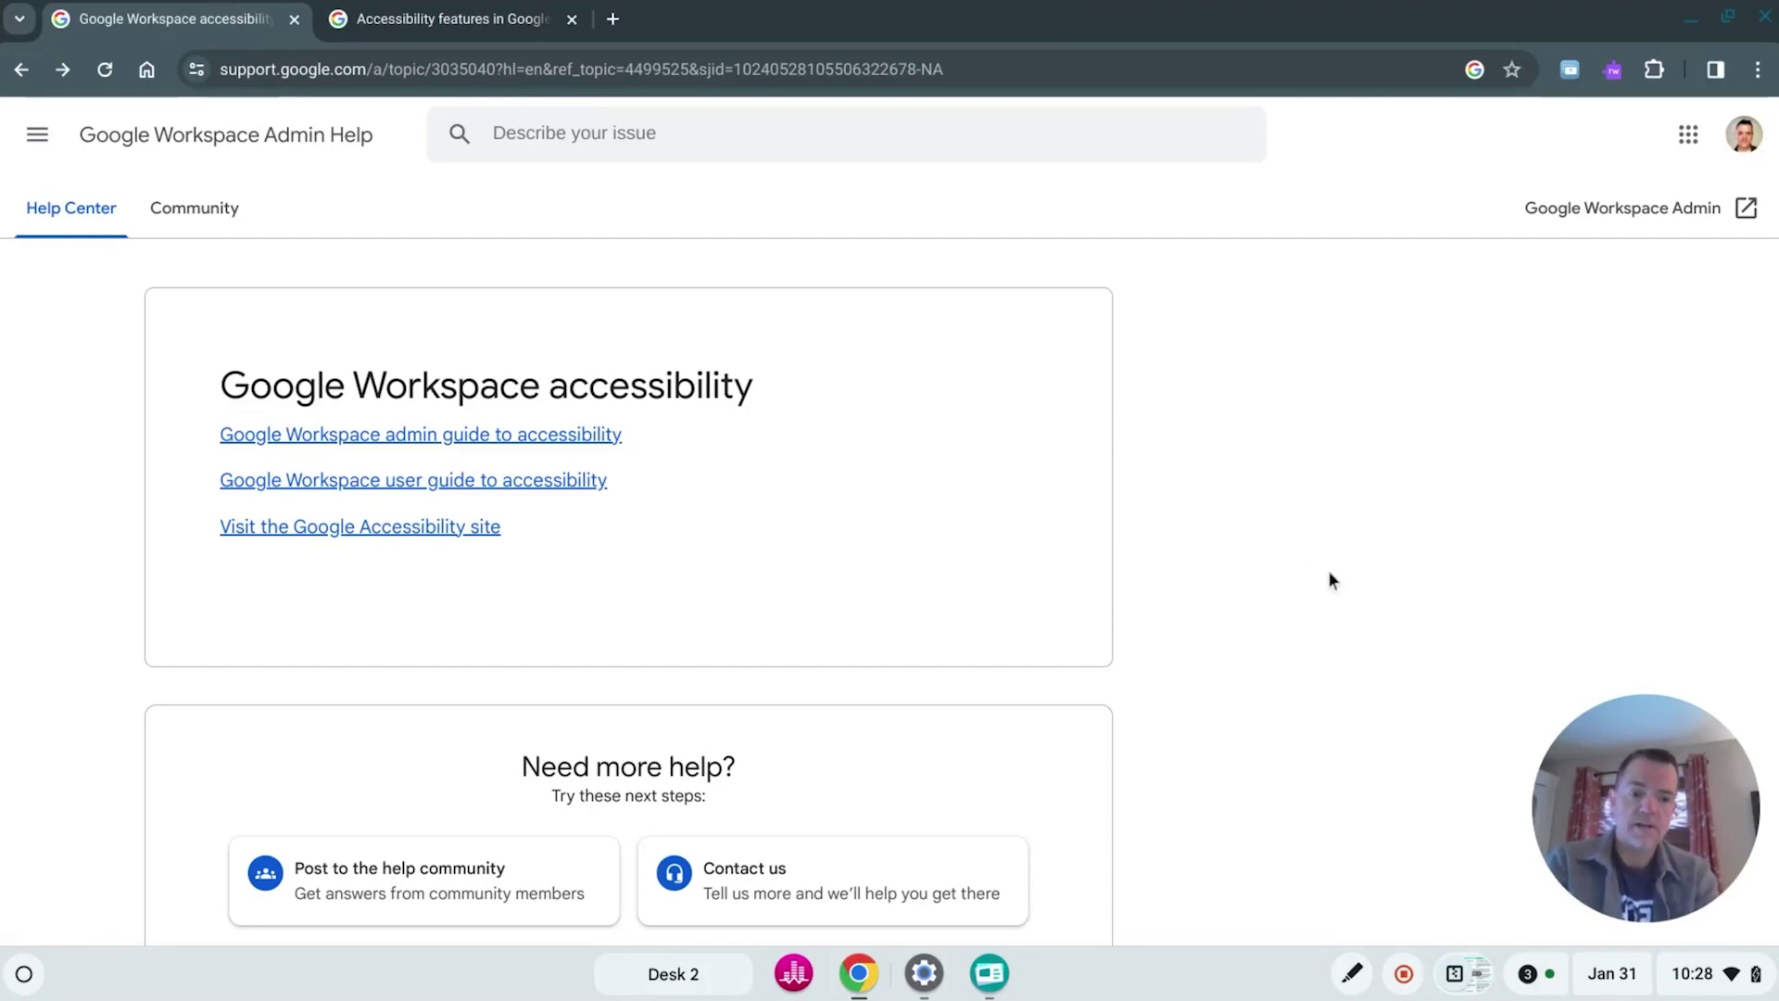
click(1694, 983)
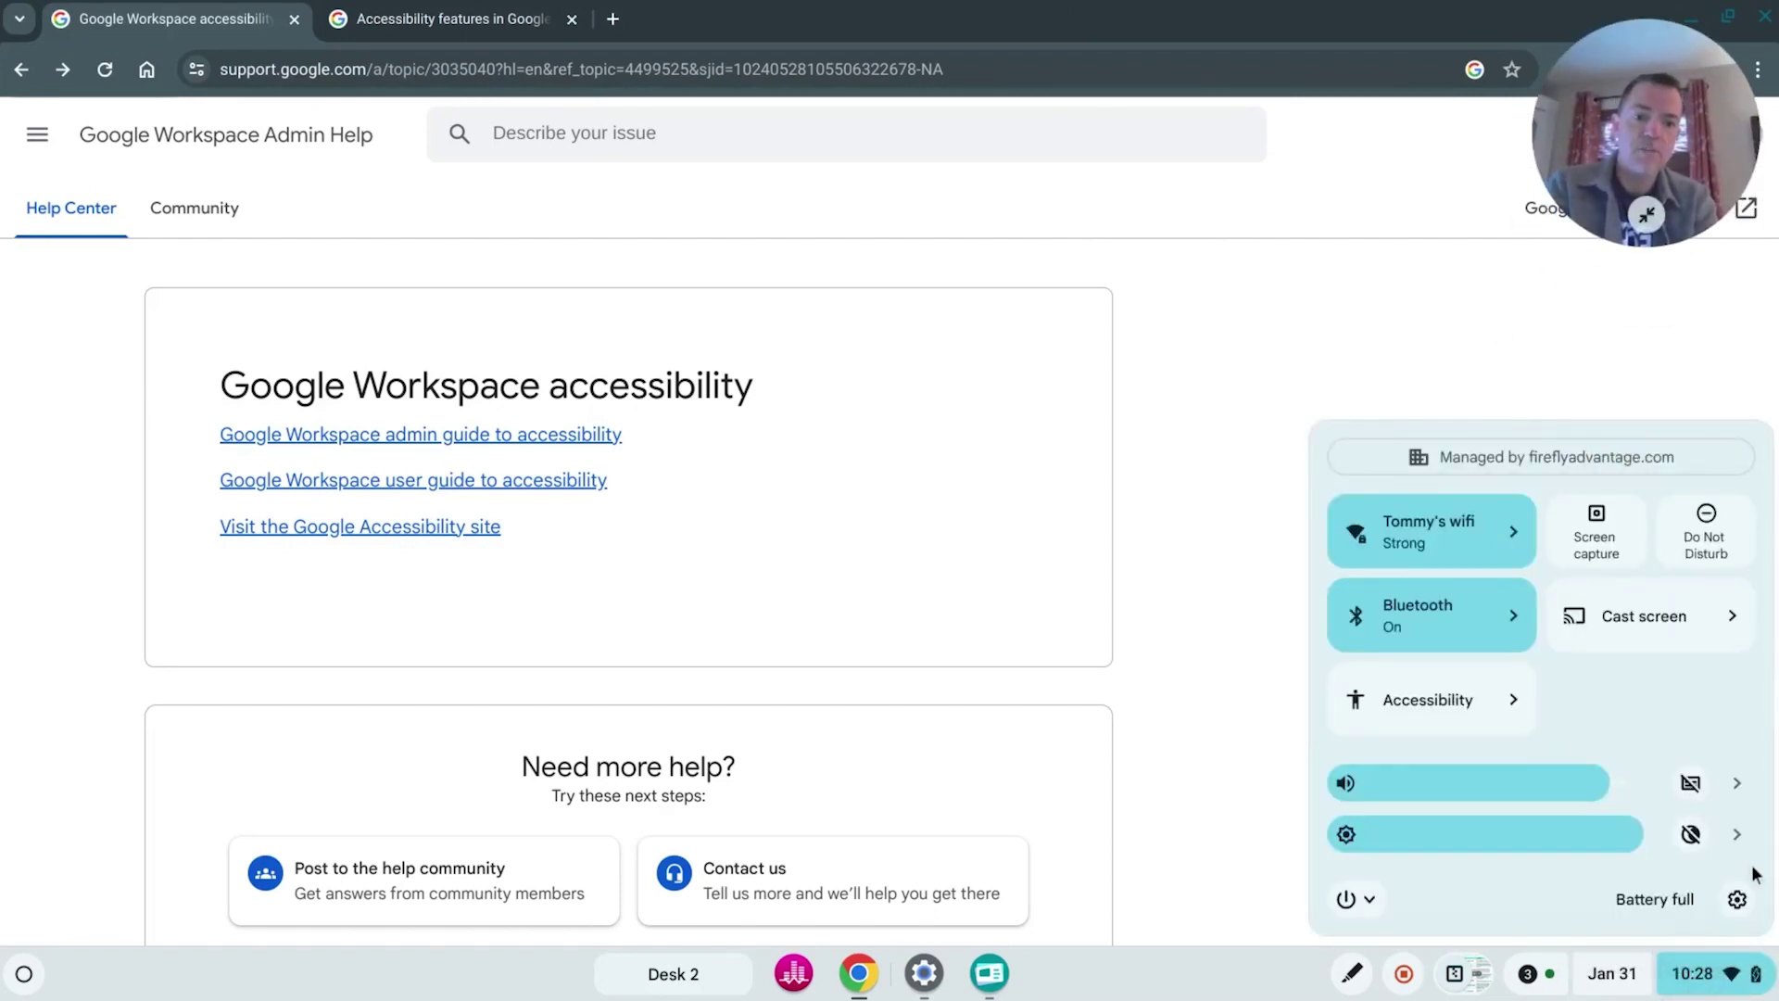
click(1439, 699)
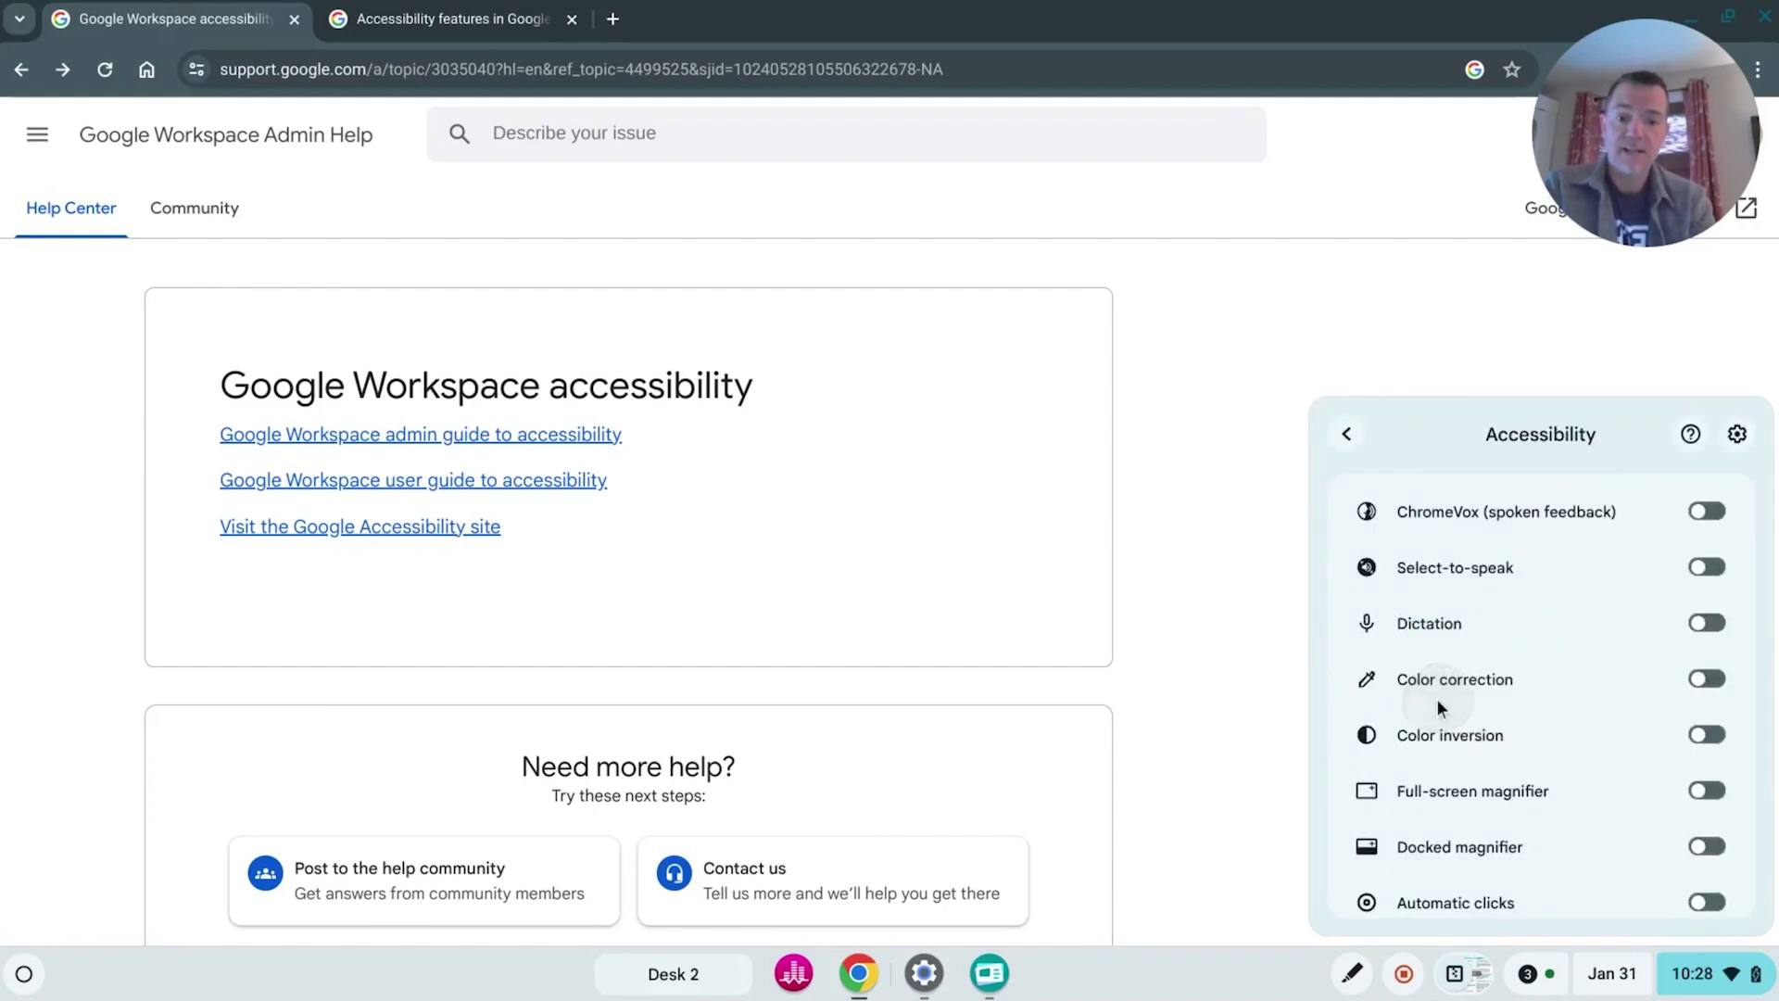
click(1555, 621)
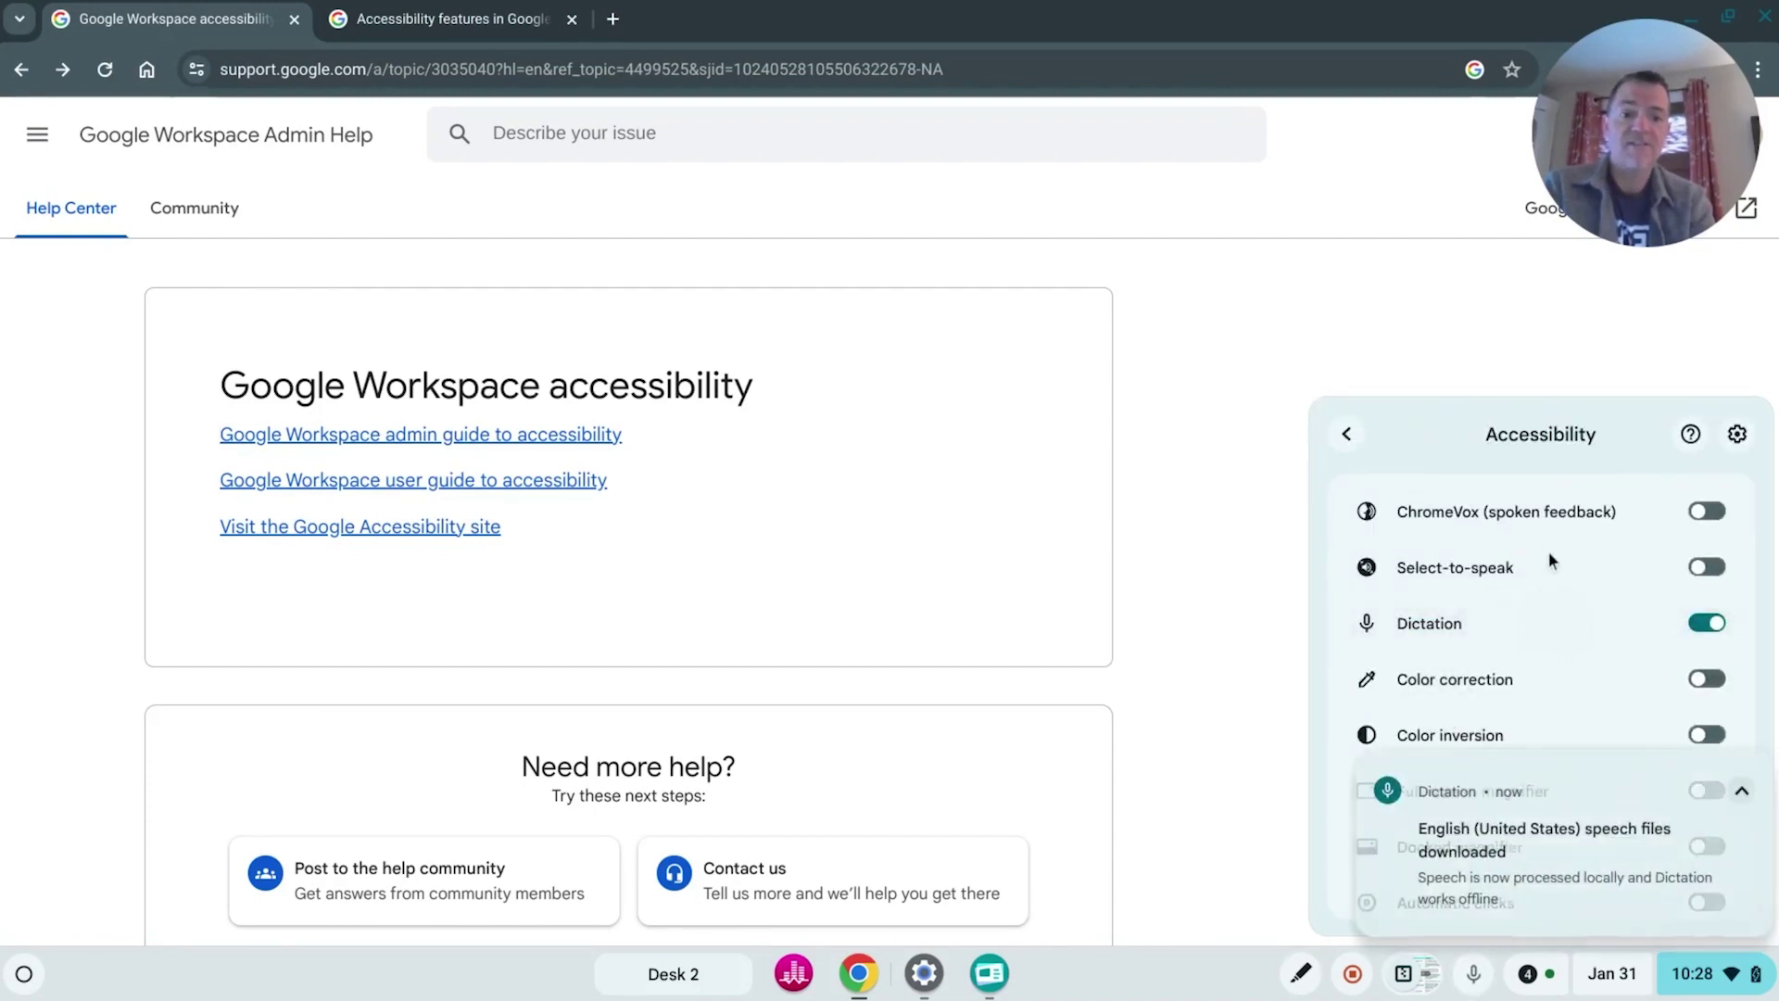
scroll(1537, 521, down, 5)
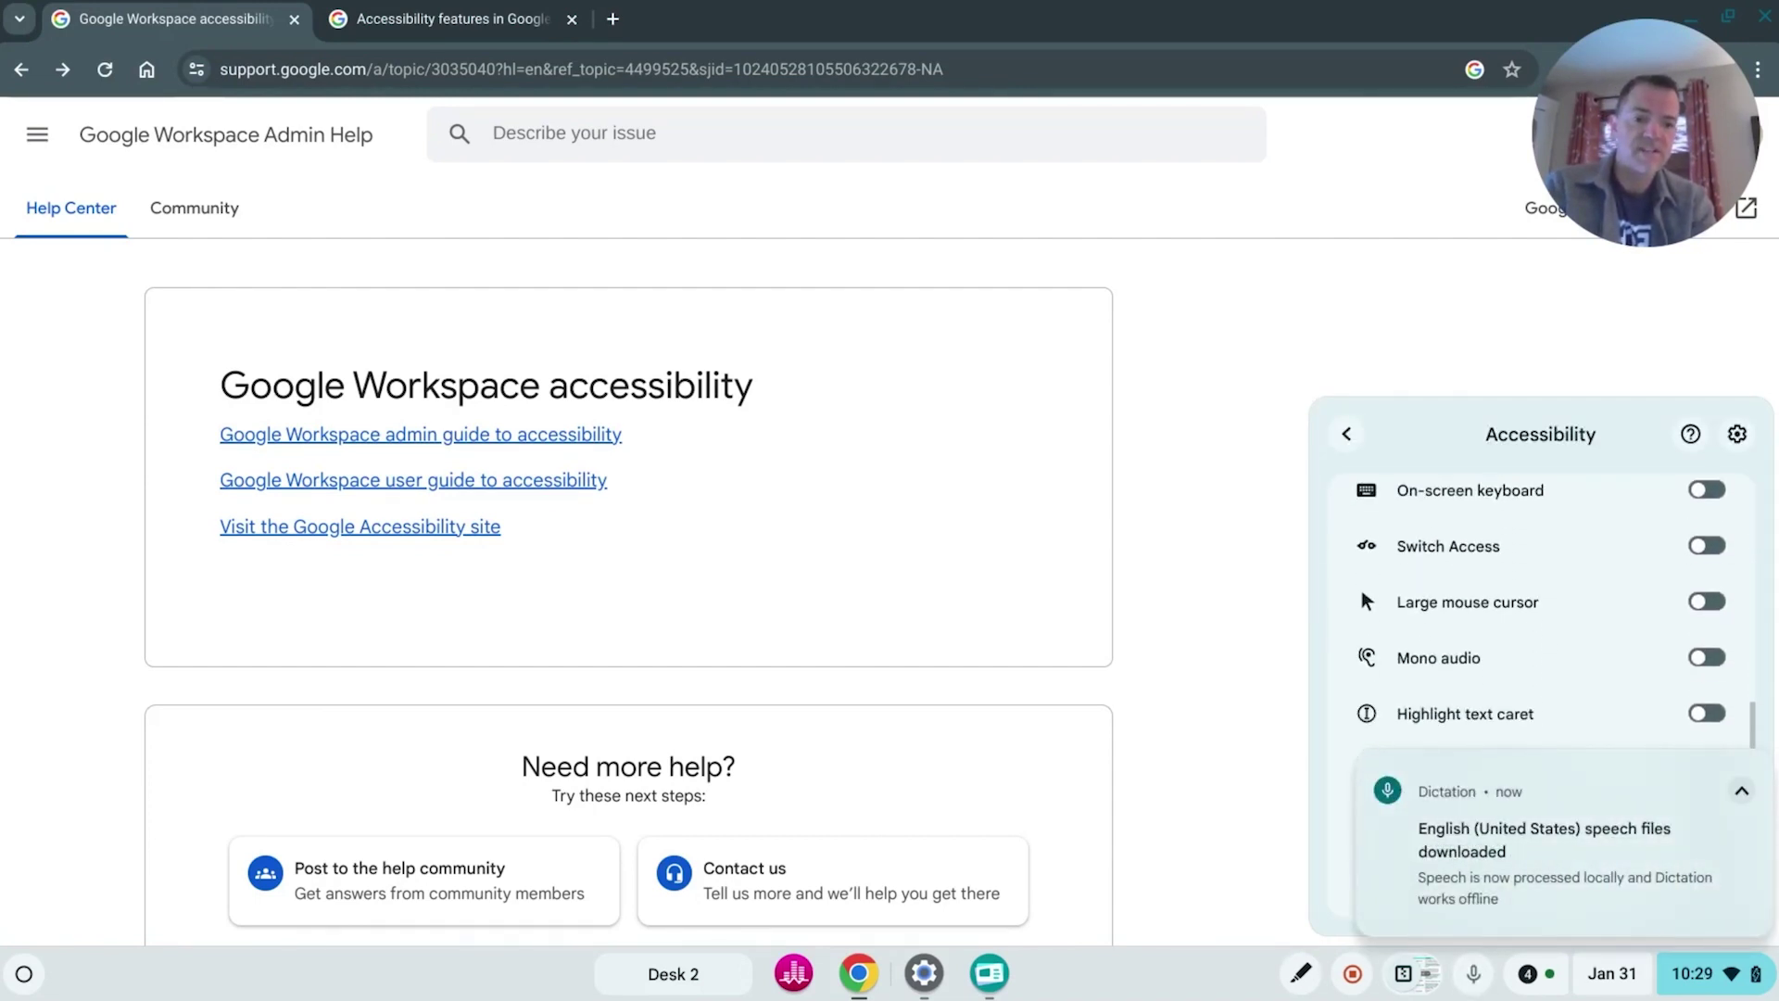
click(1757, 766)
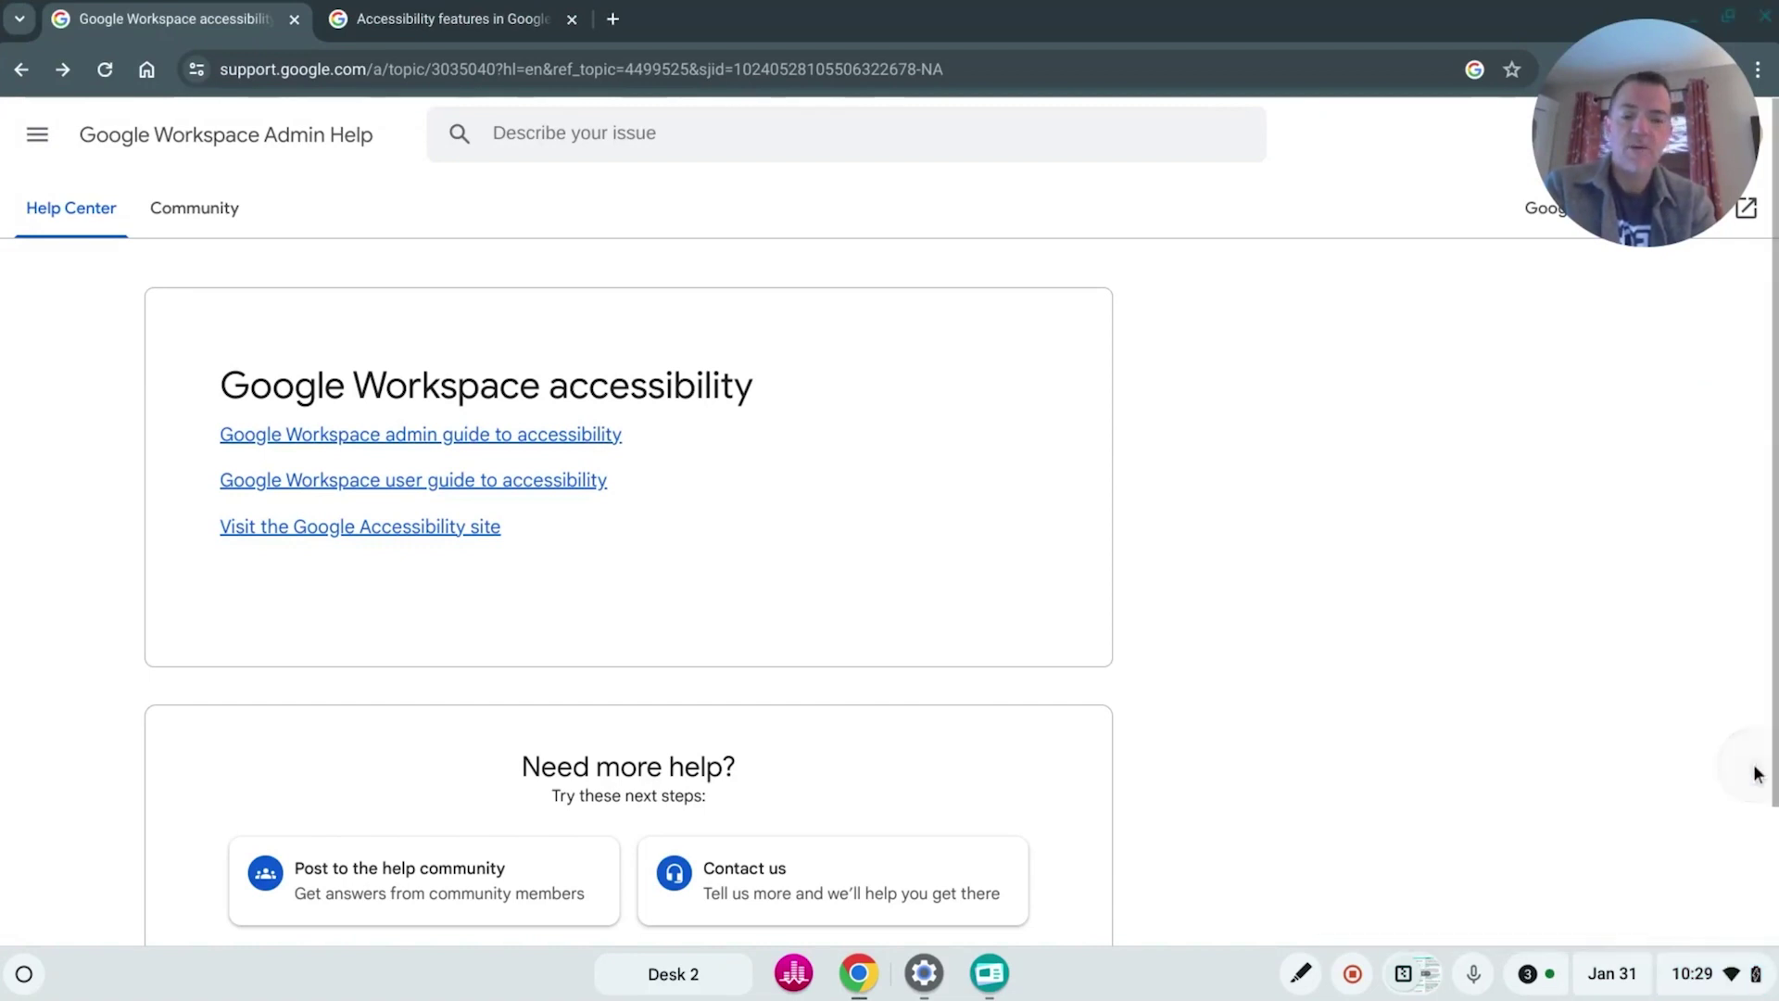
click(23, 973)
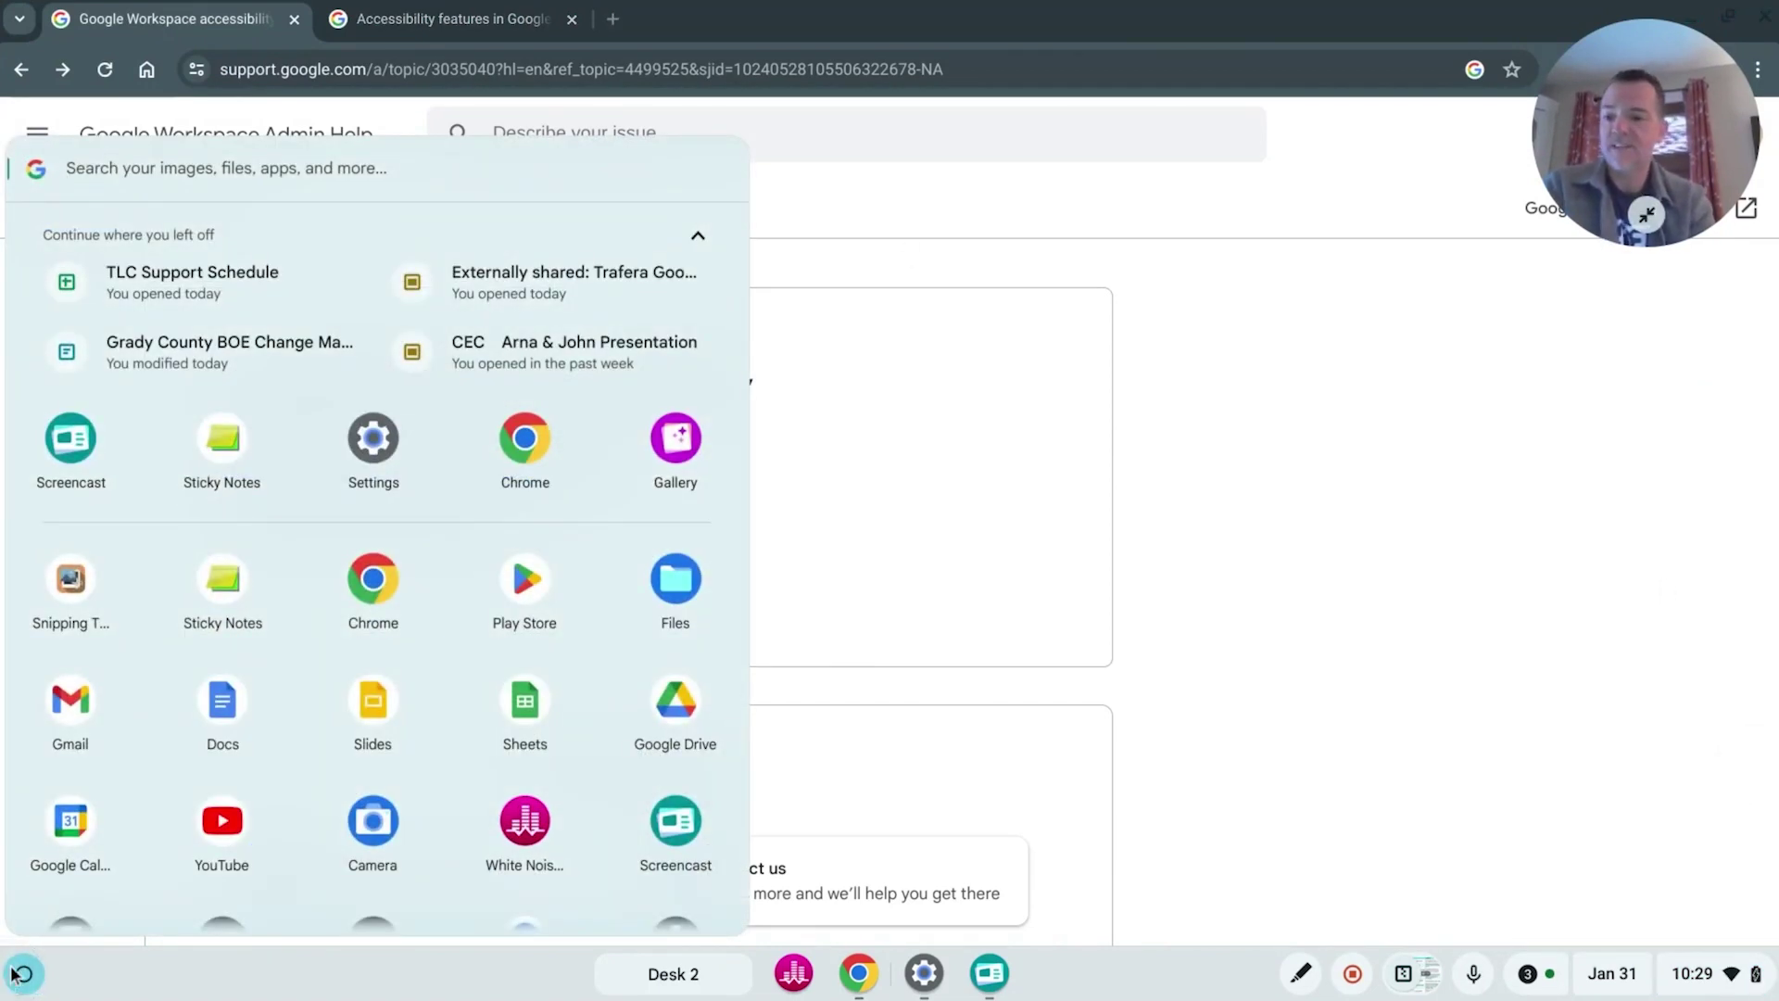
click(399, 477)
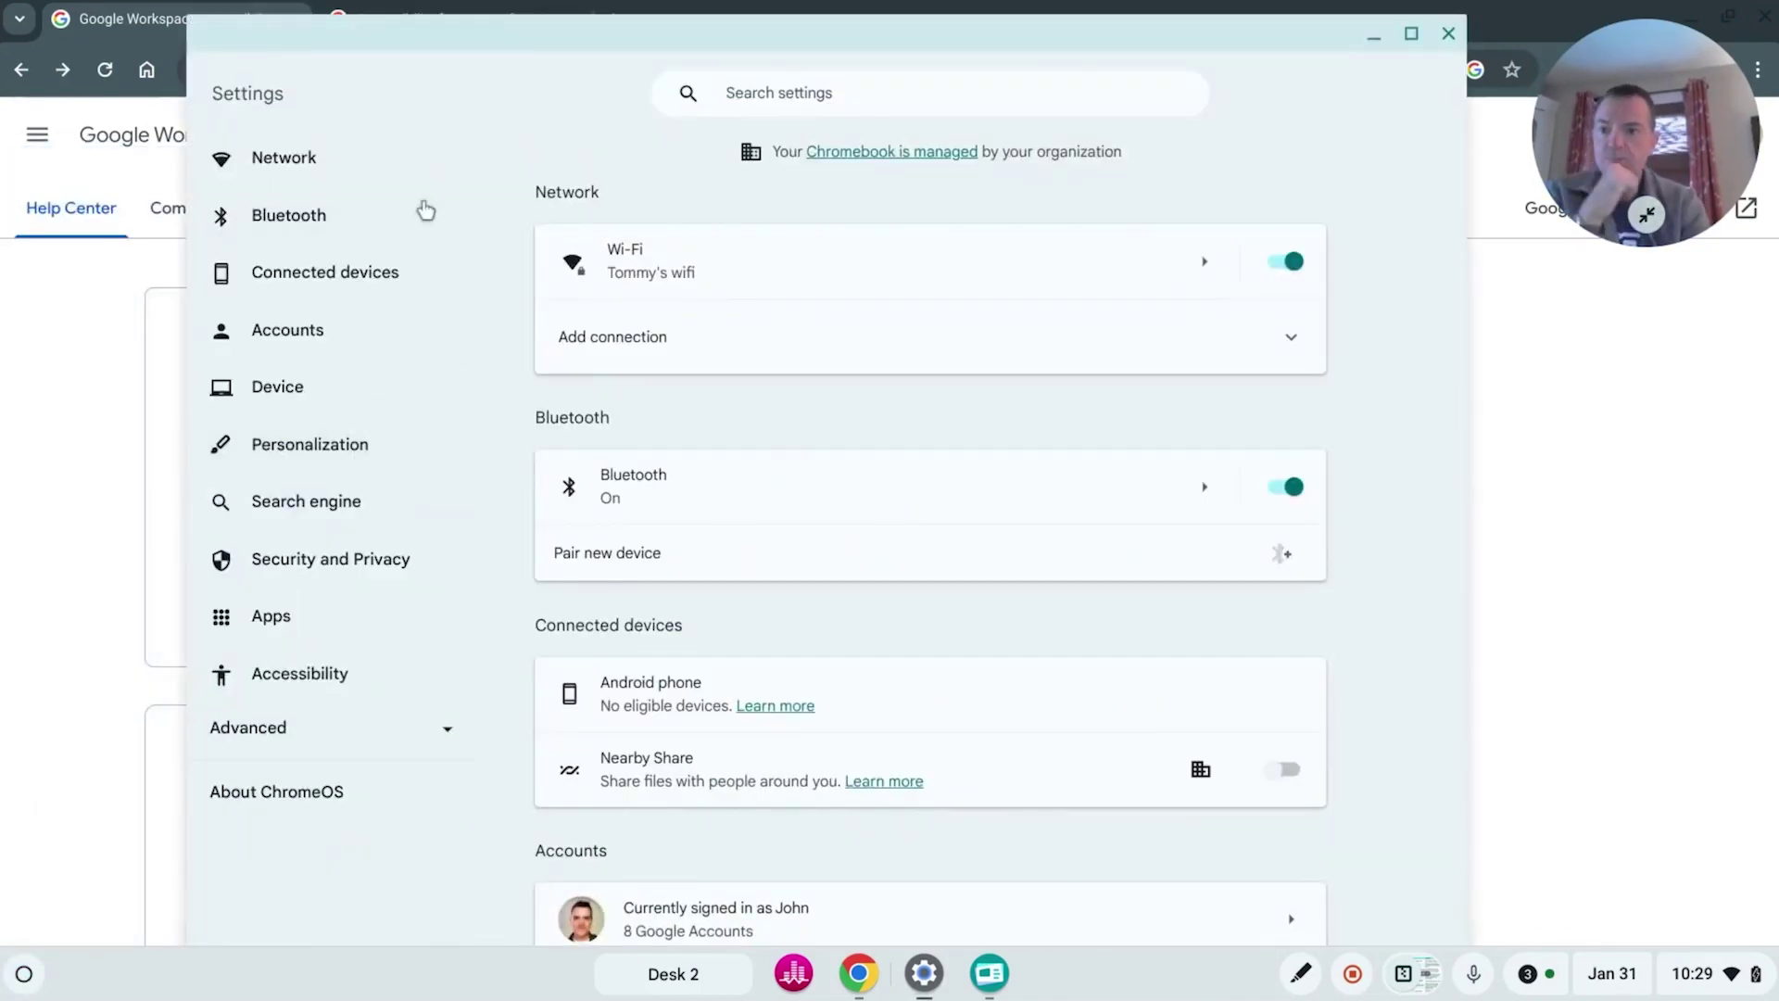
click(863, 90)
text(ac)
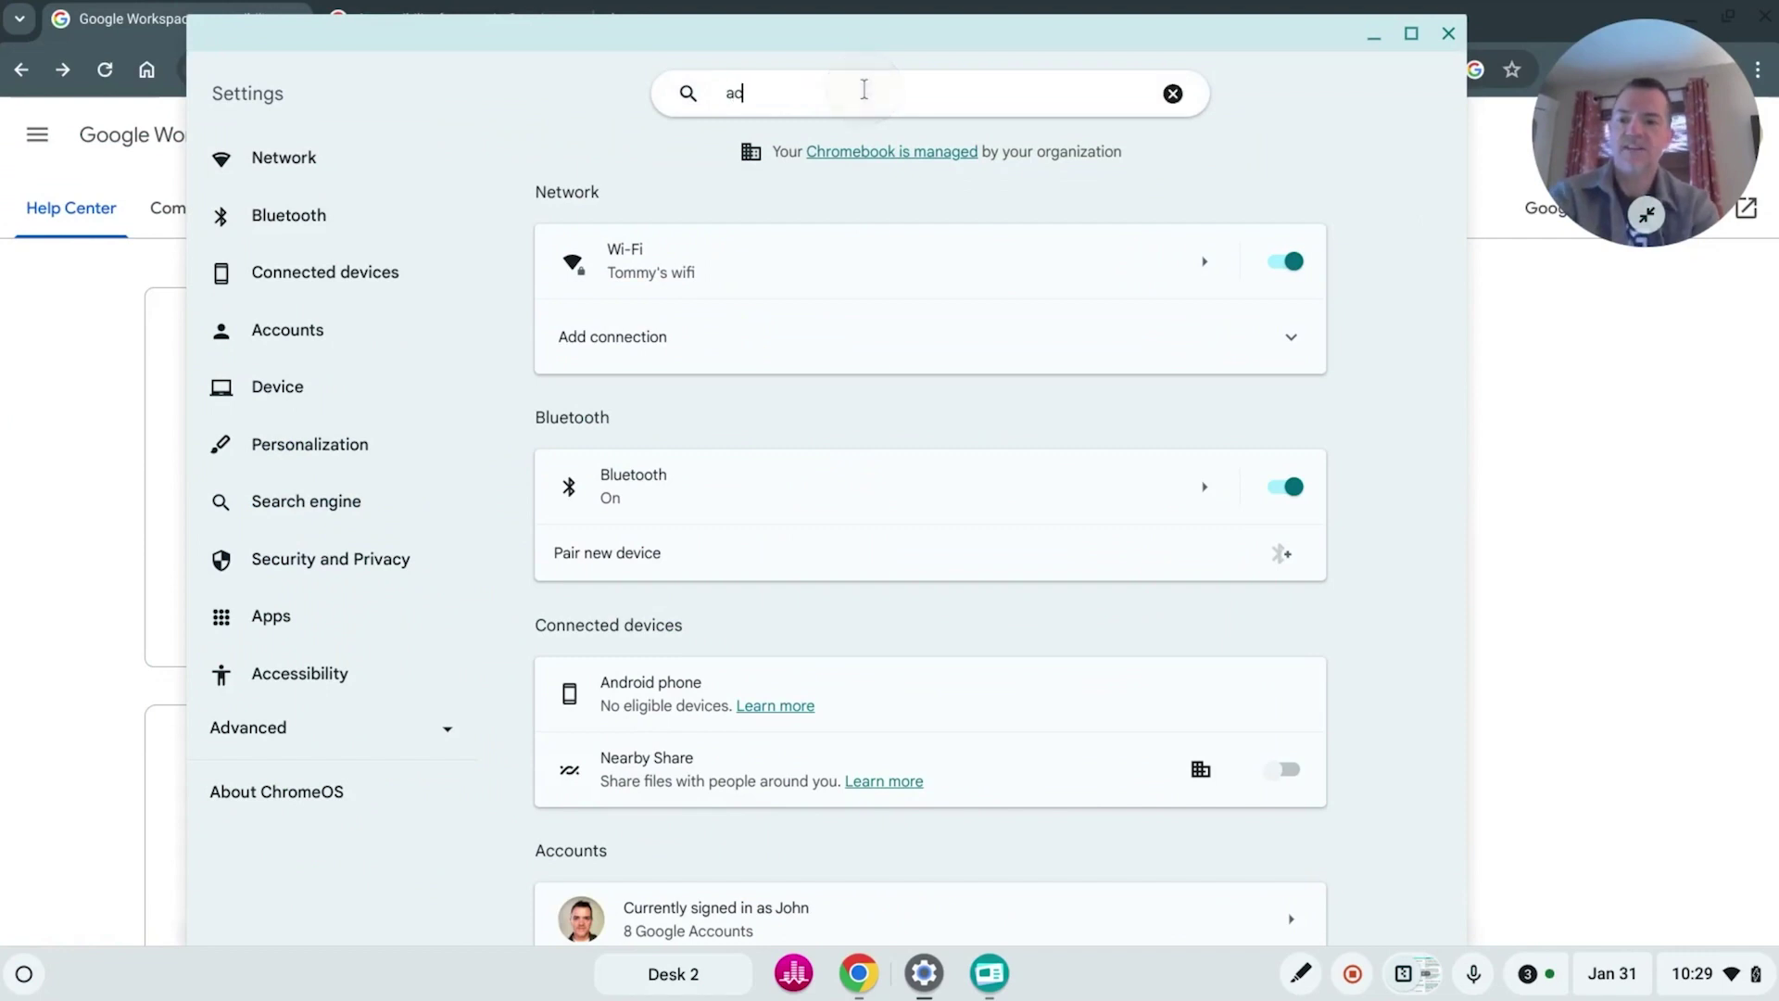
text(c)
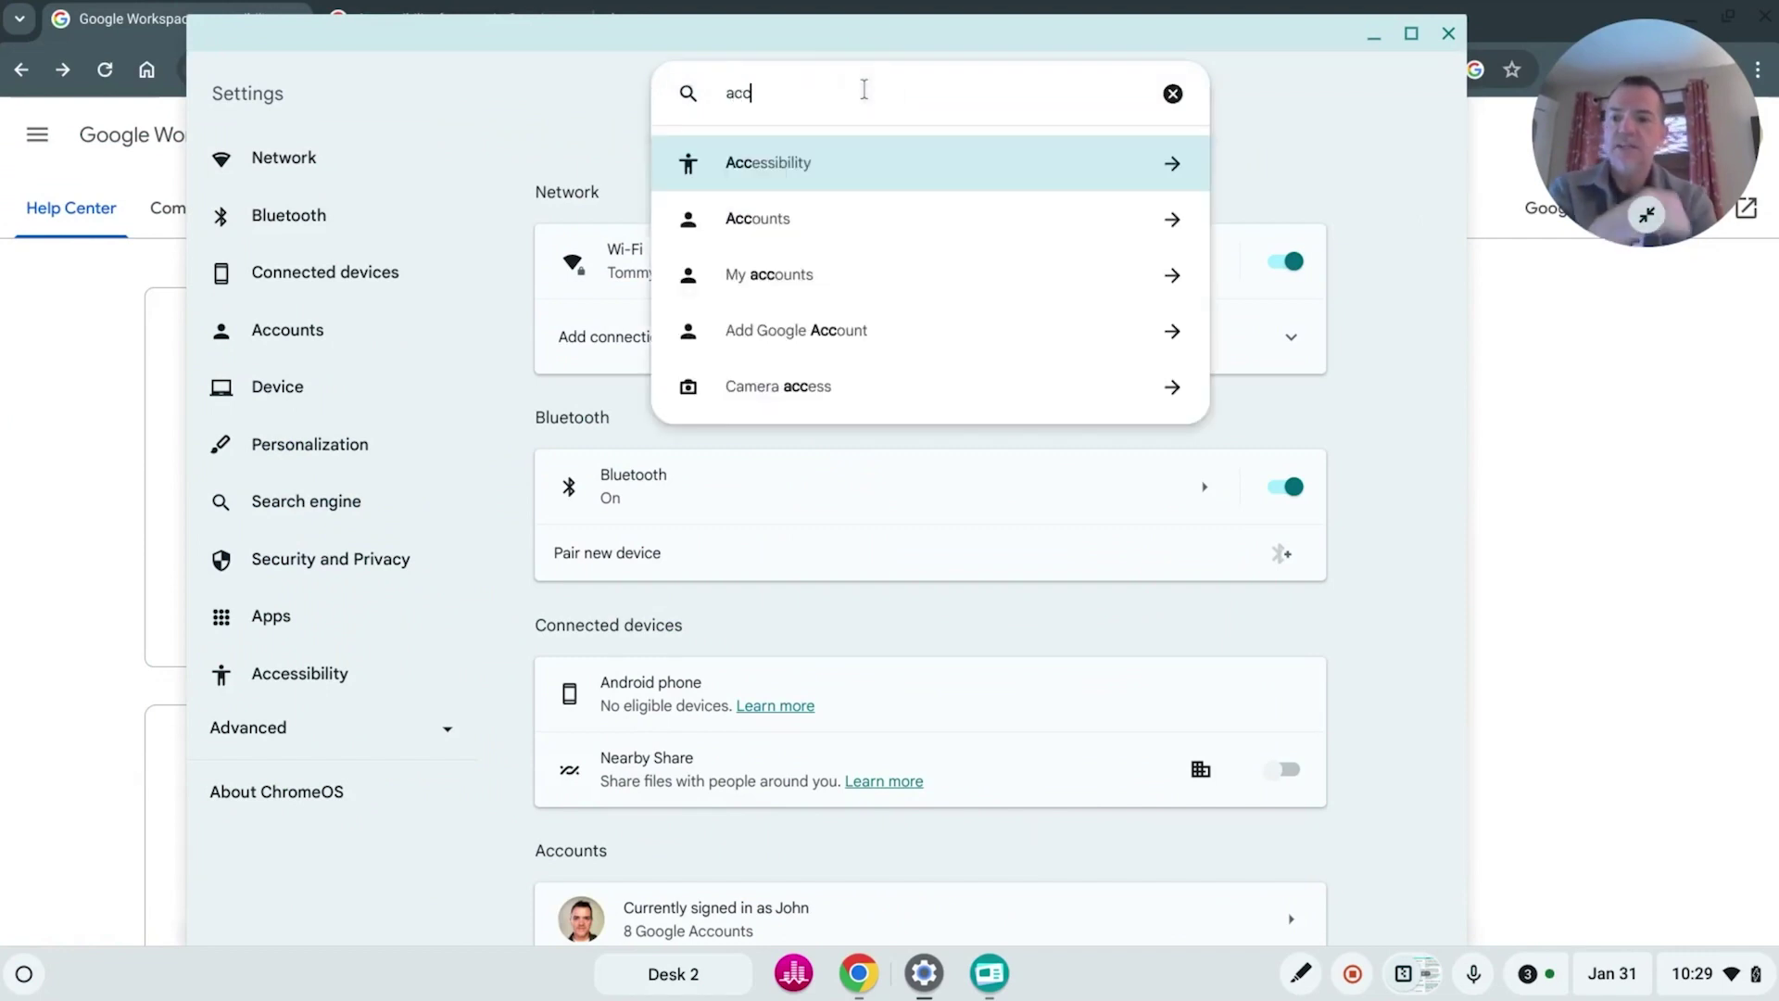
click(728, 167)
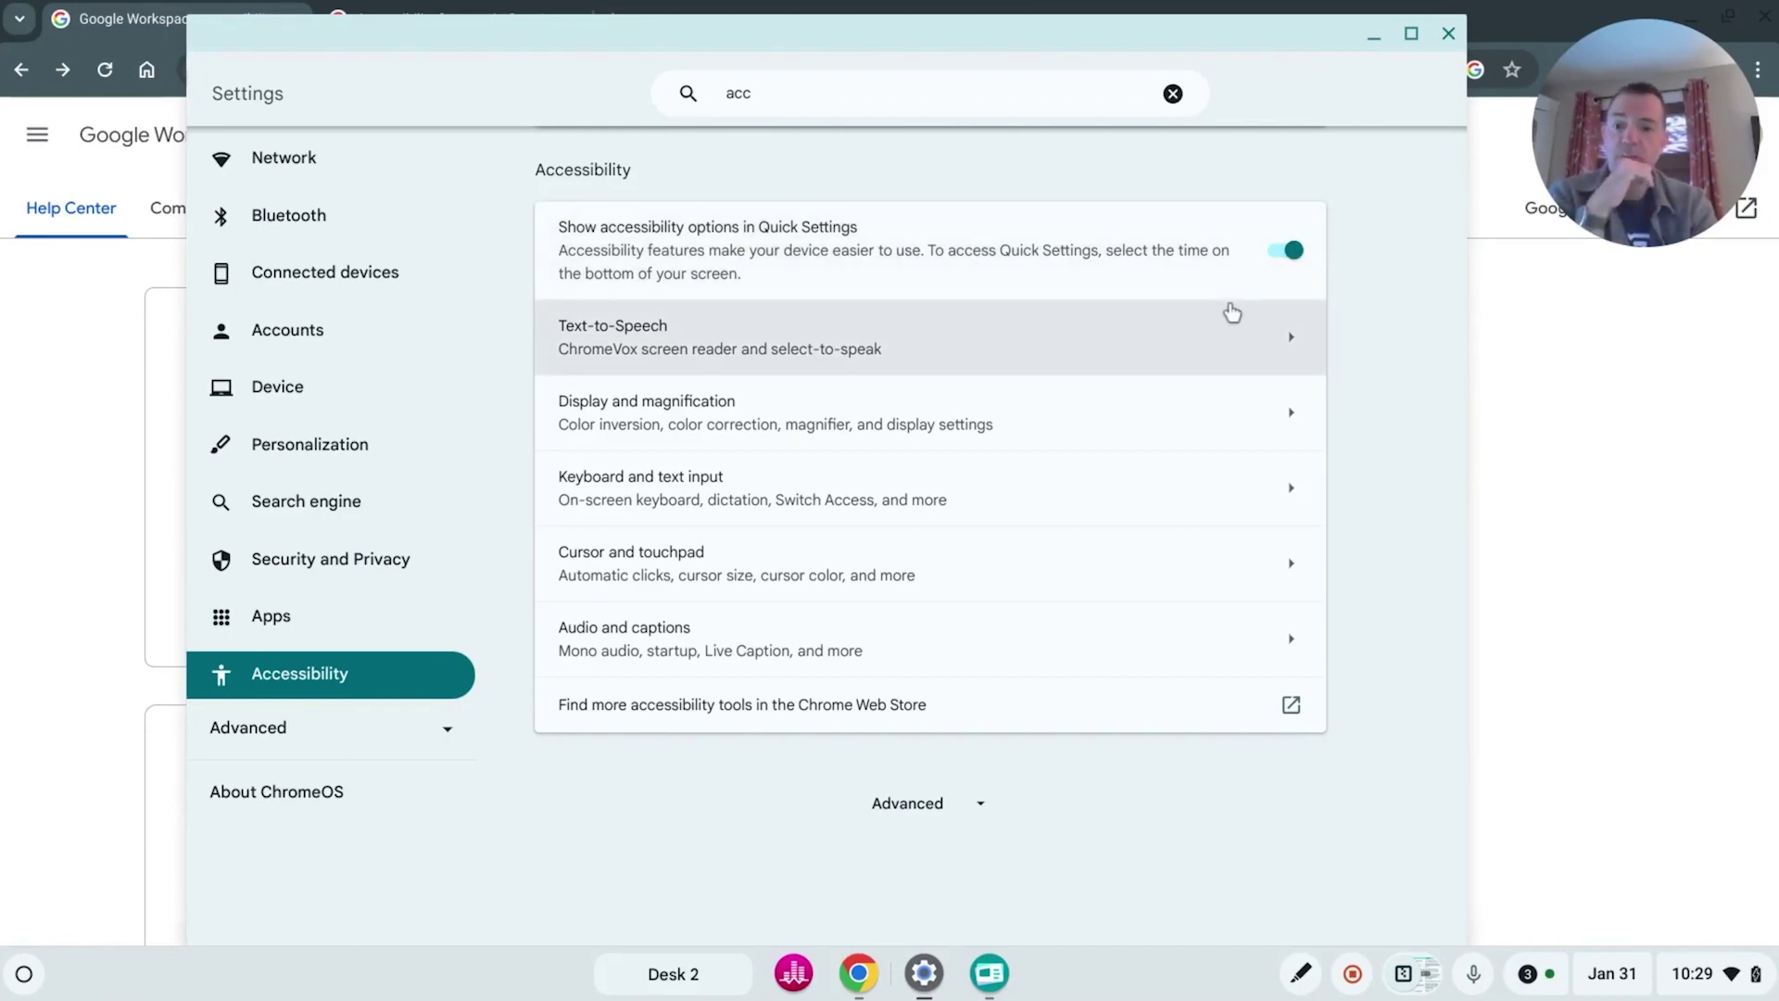
click(1270, 350)
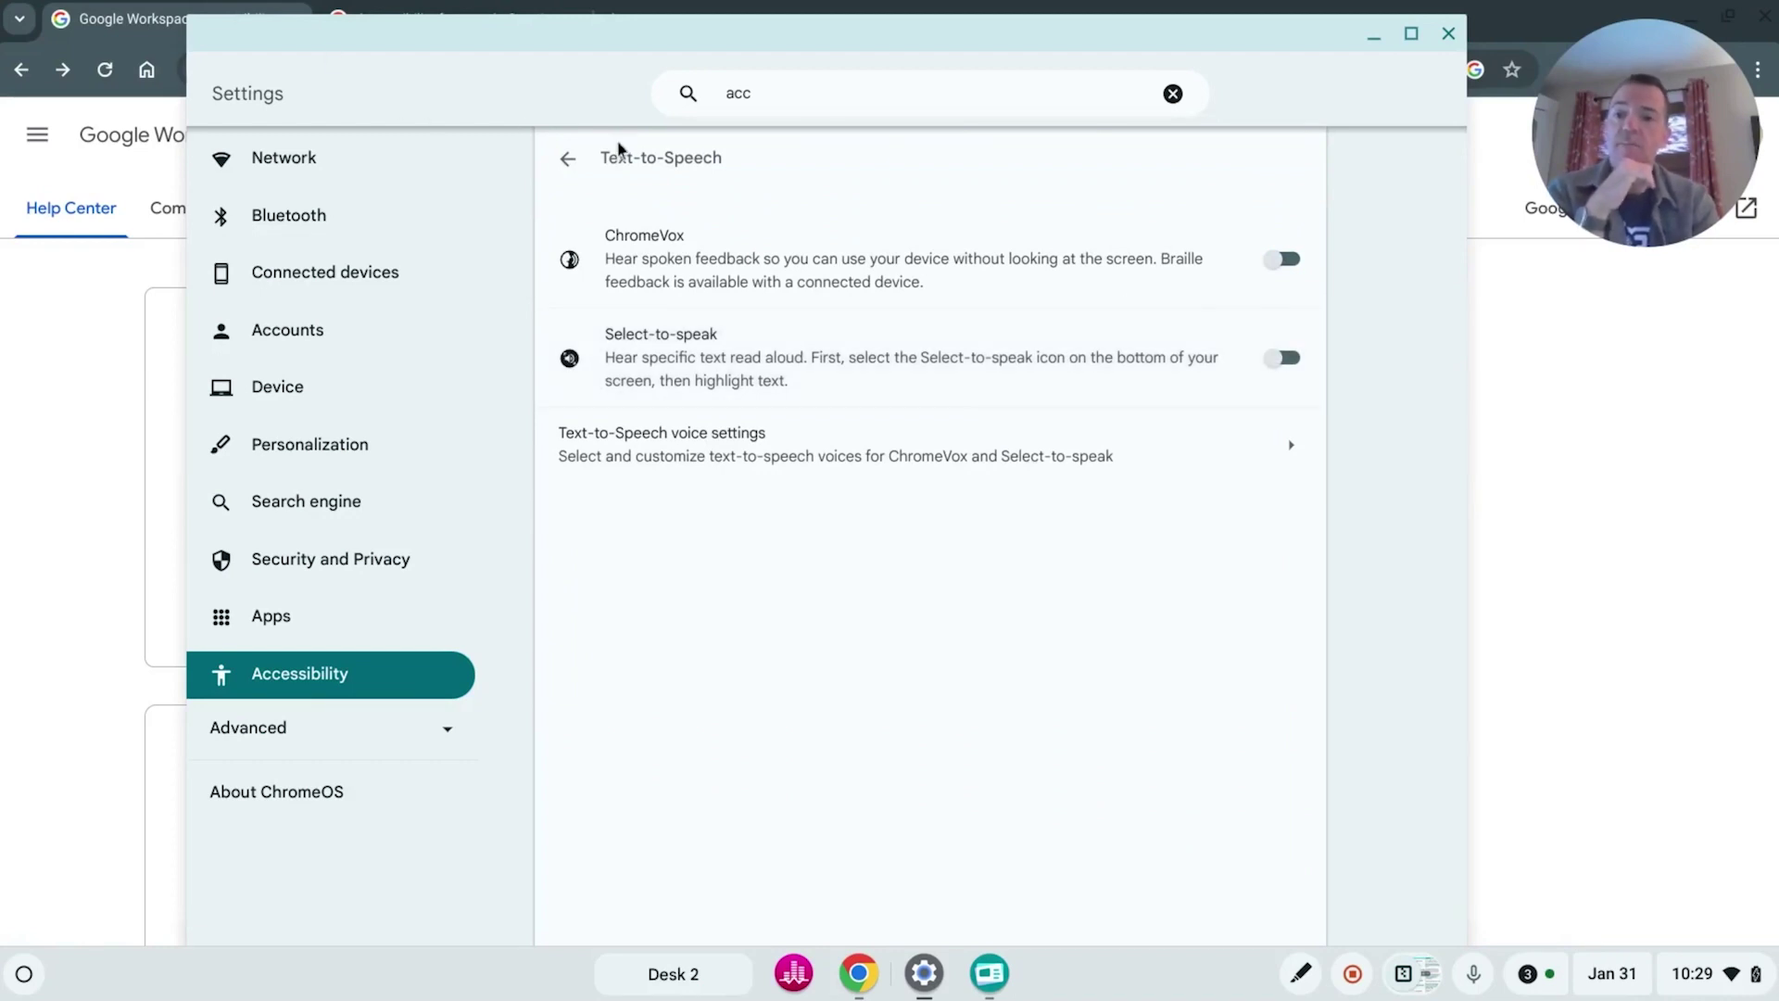
click(568, 160)
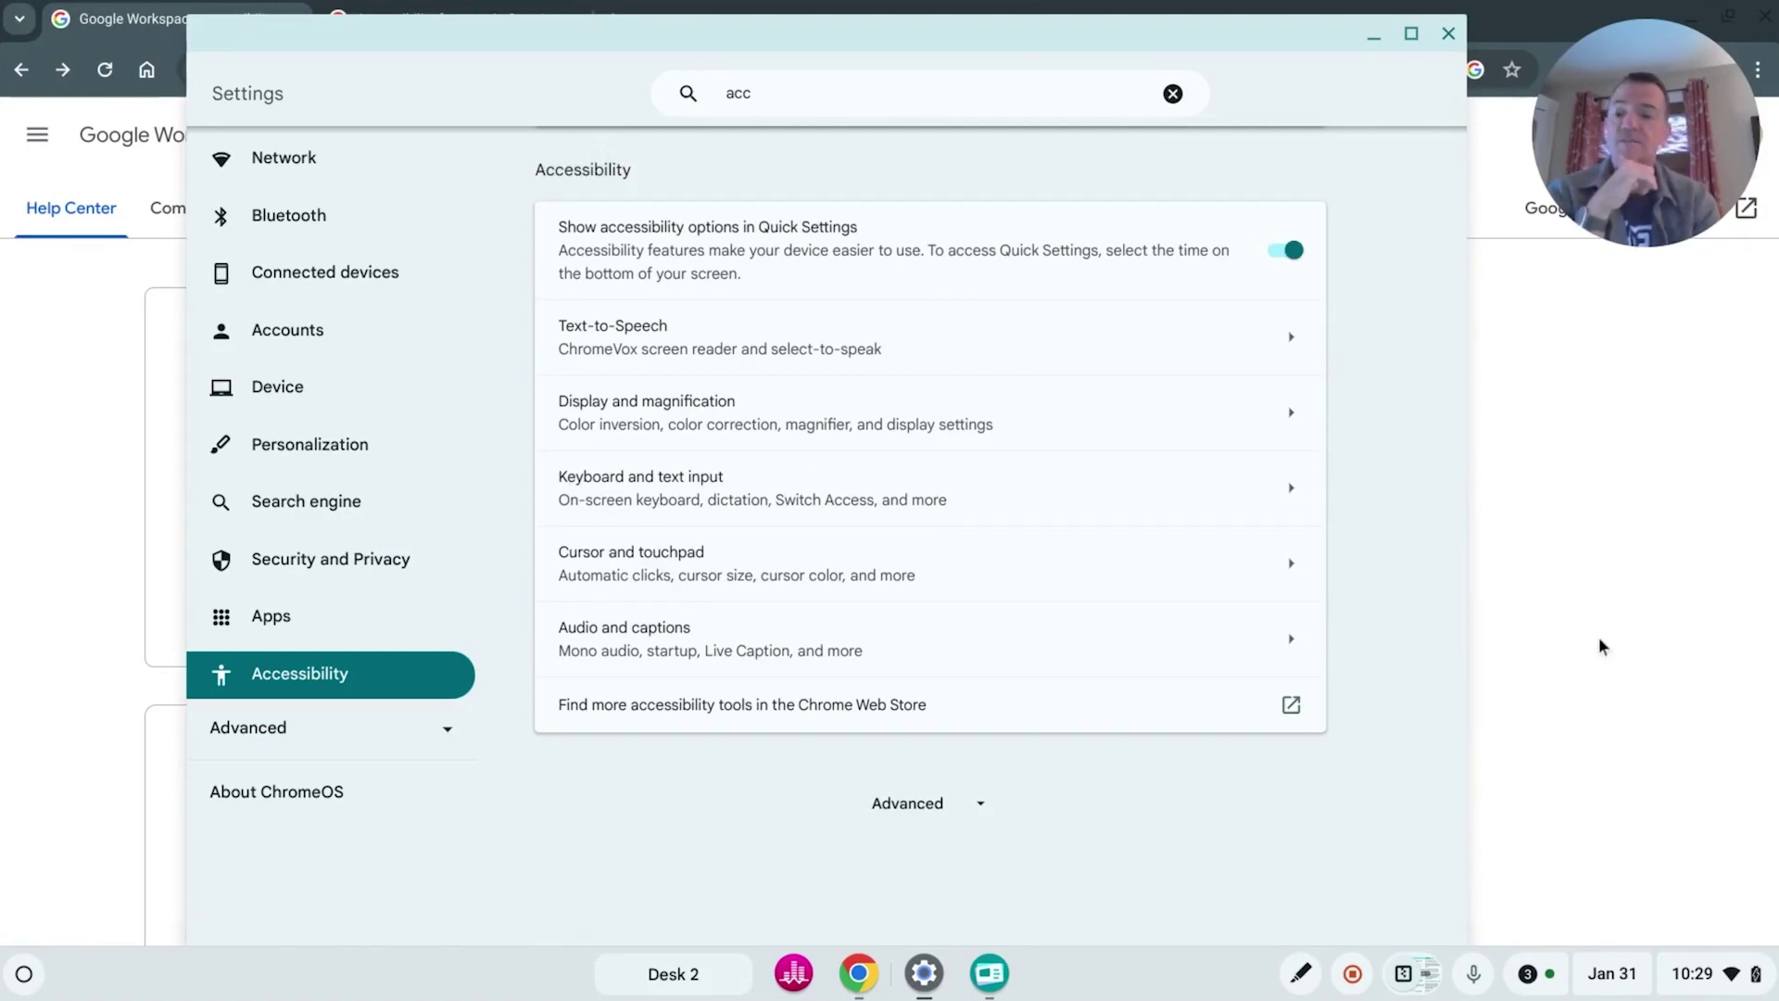
click(1448, 33)
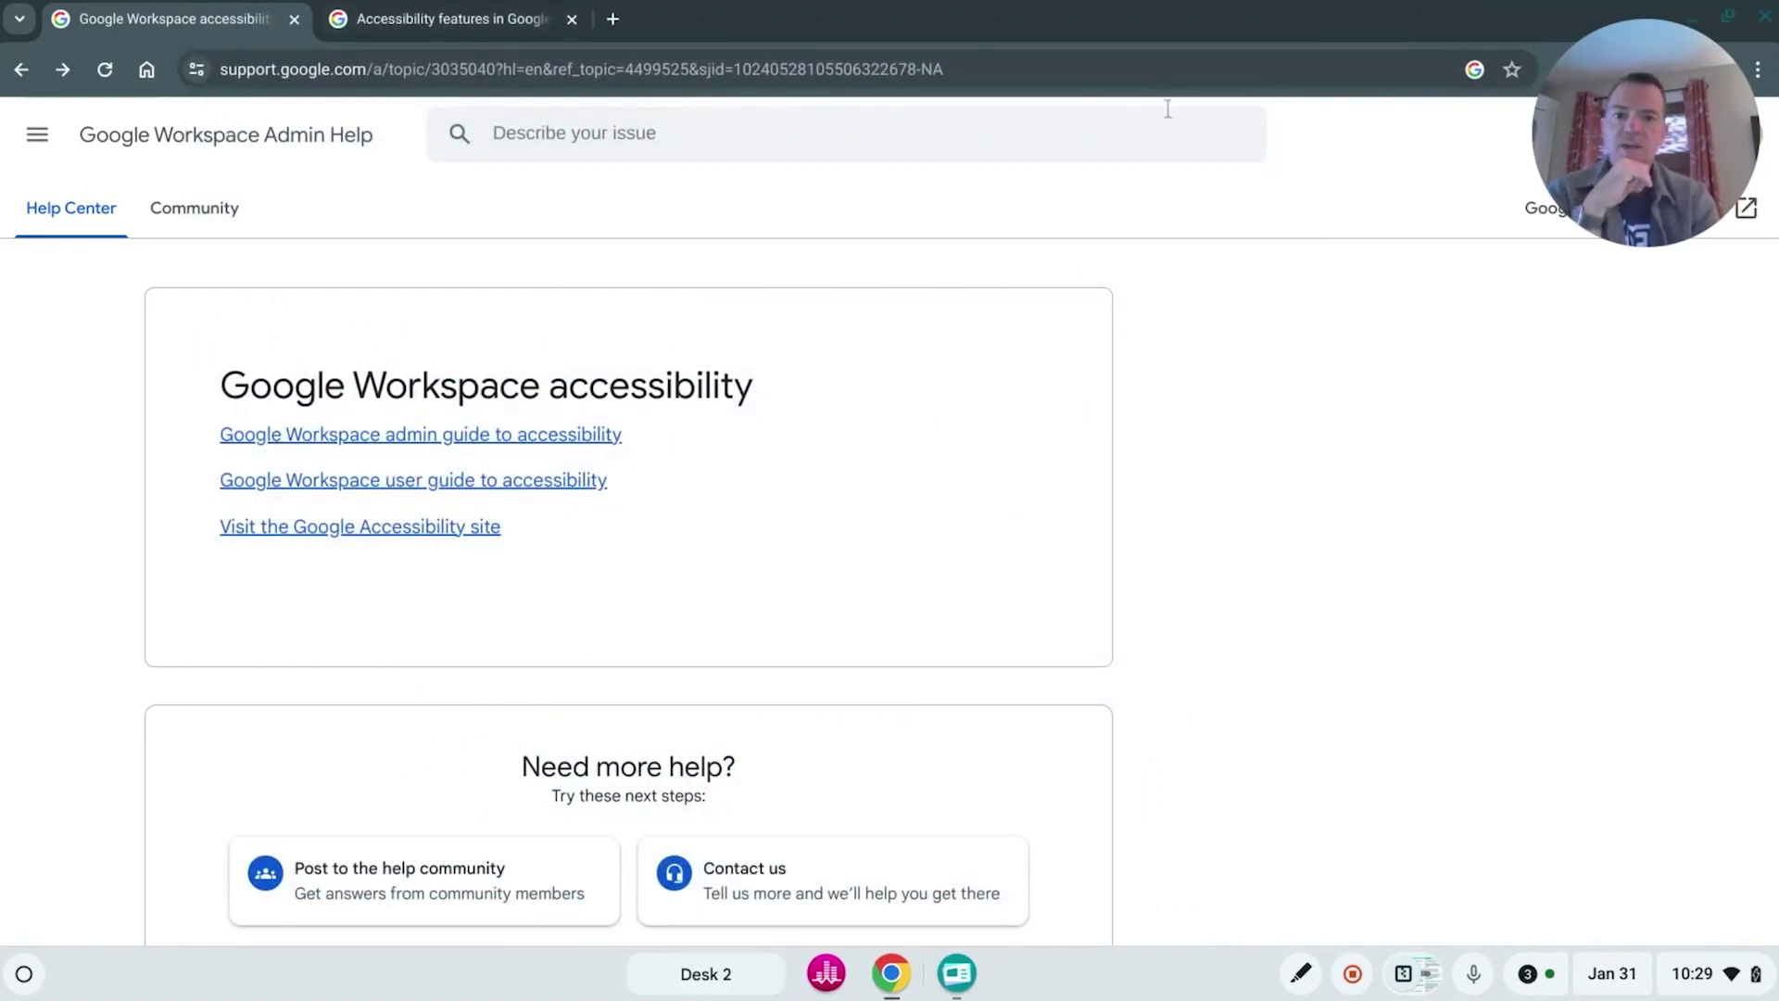
Create a new blank Google Docs document from the Google apps grid.
drag(1666, 65, 297, 46)
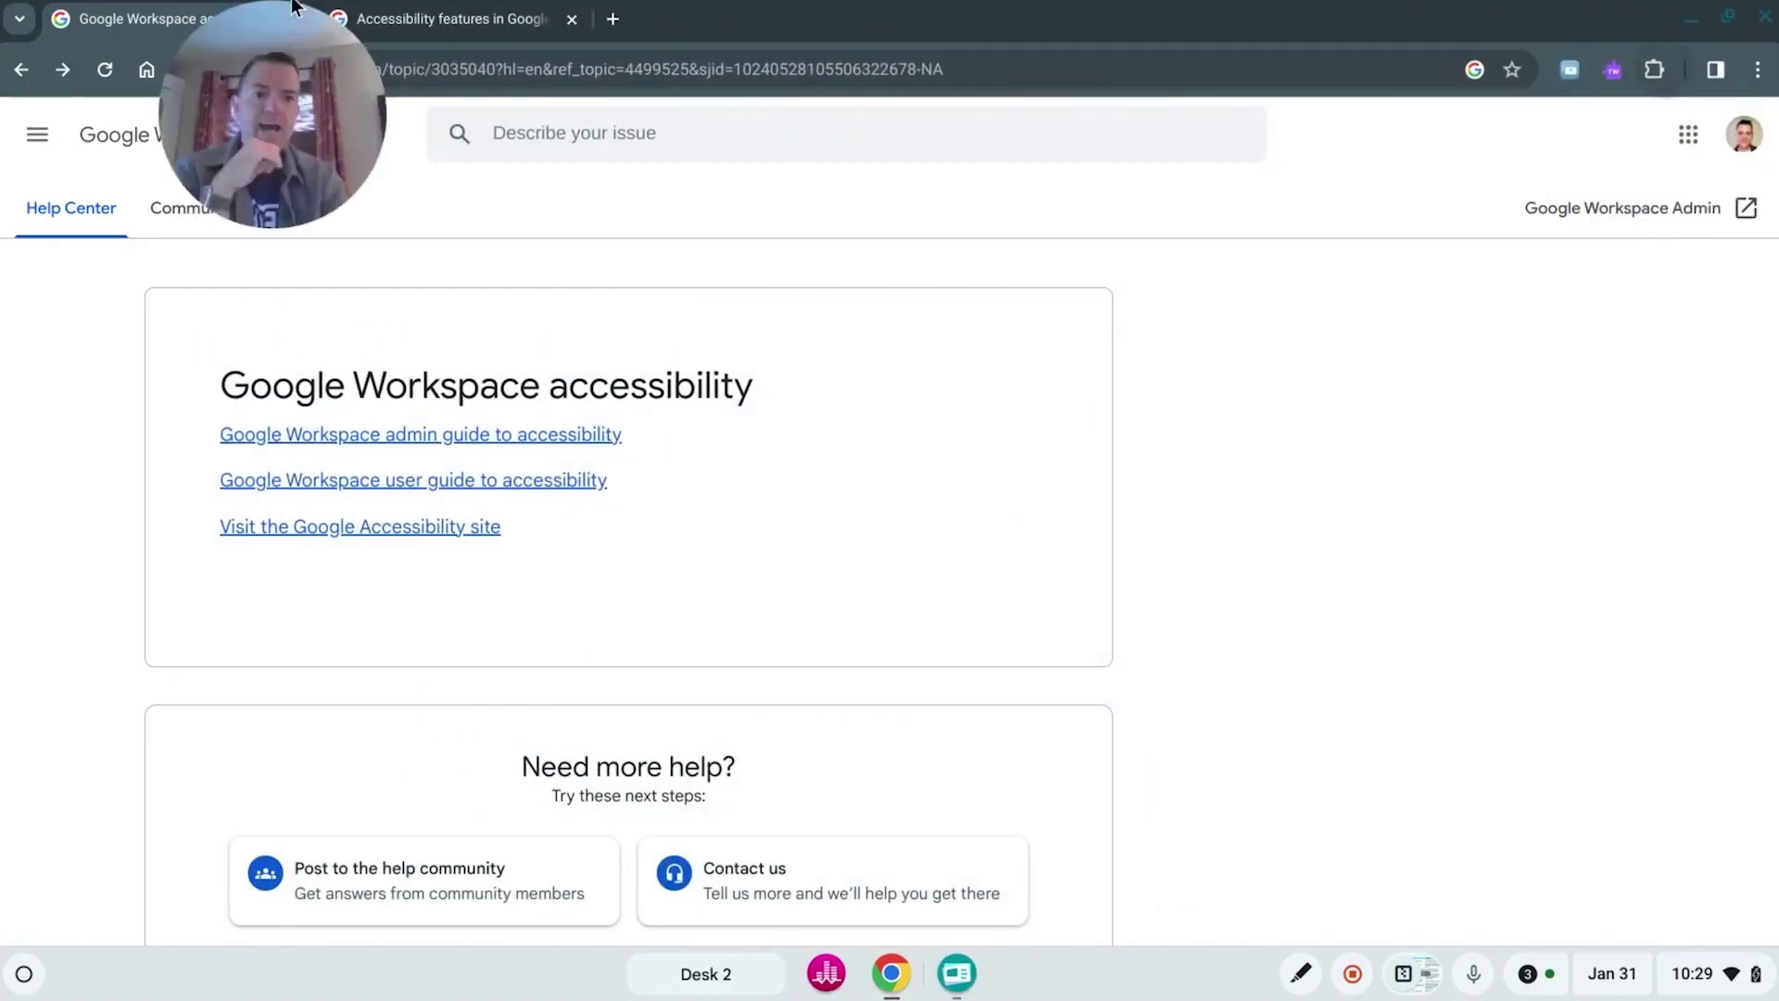
click(1689, 132)
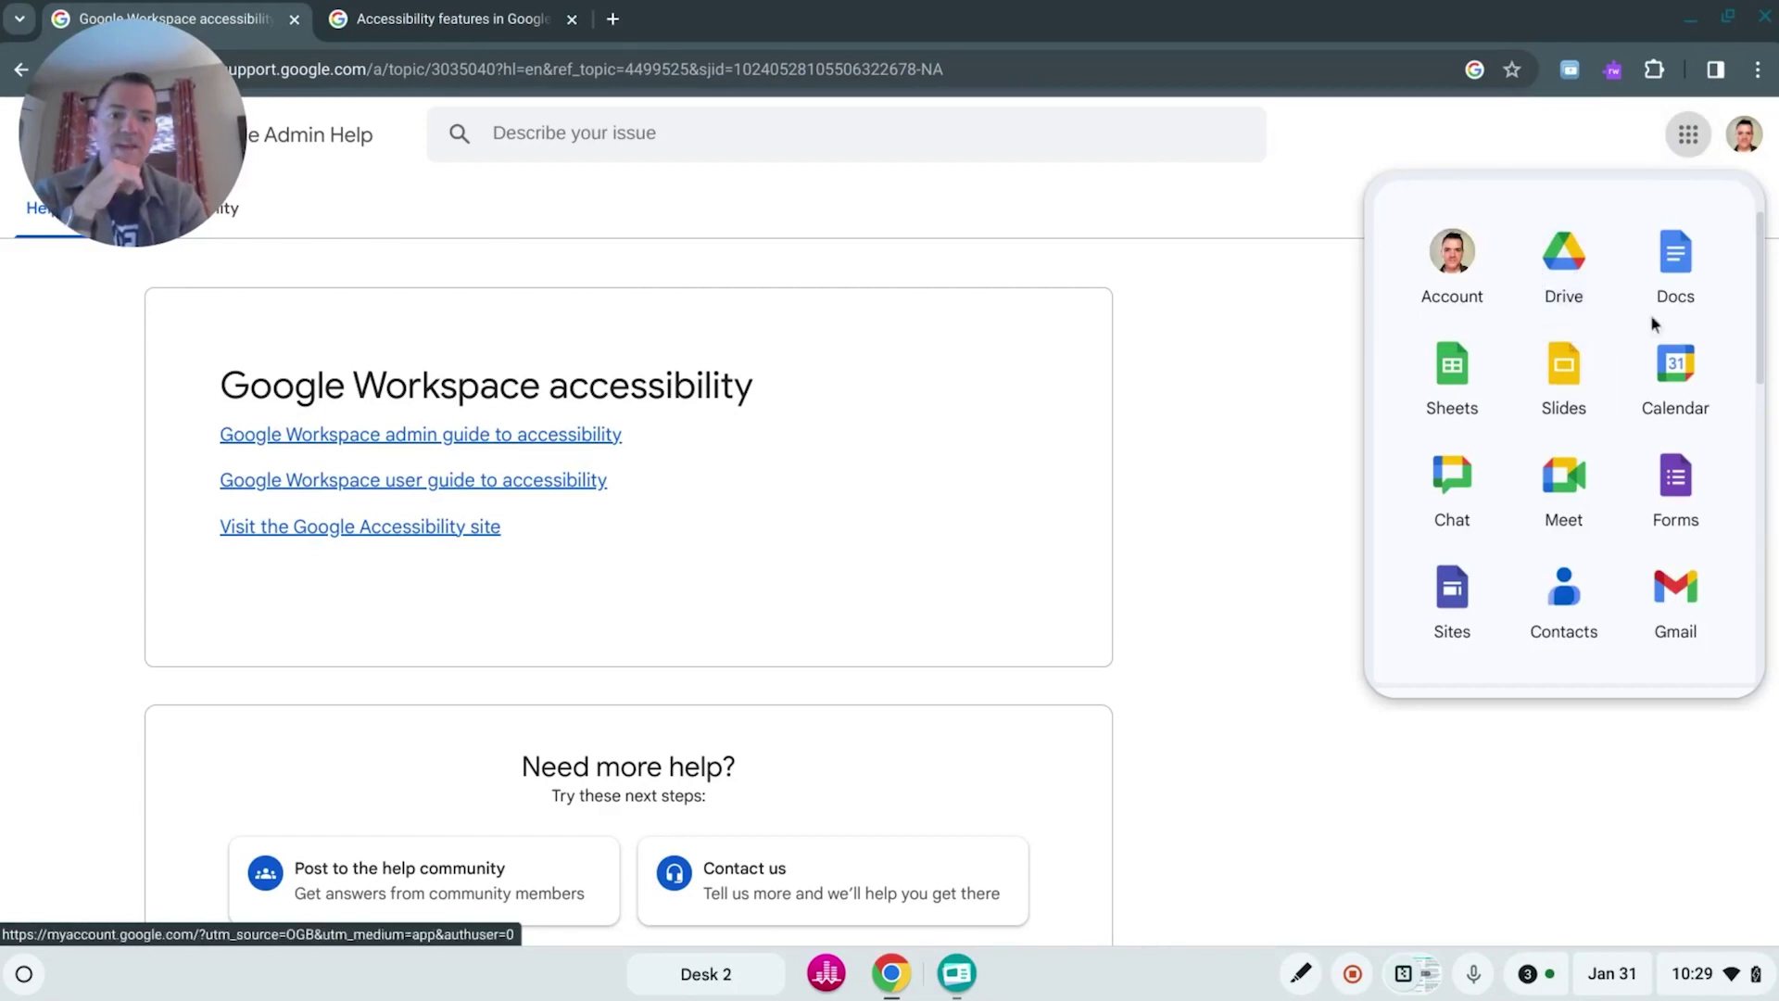
click(1678, 264)
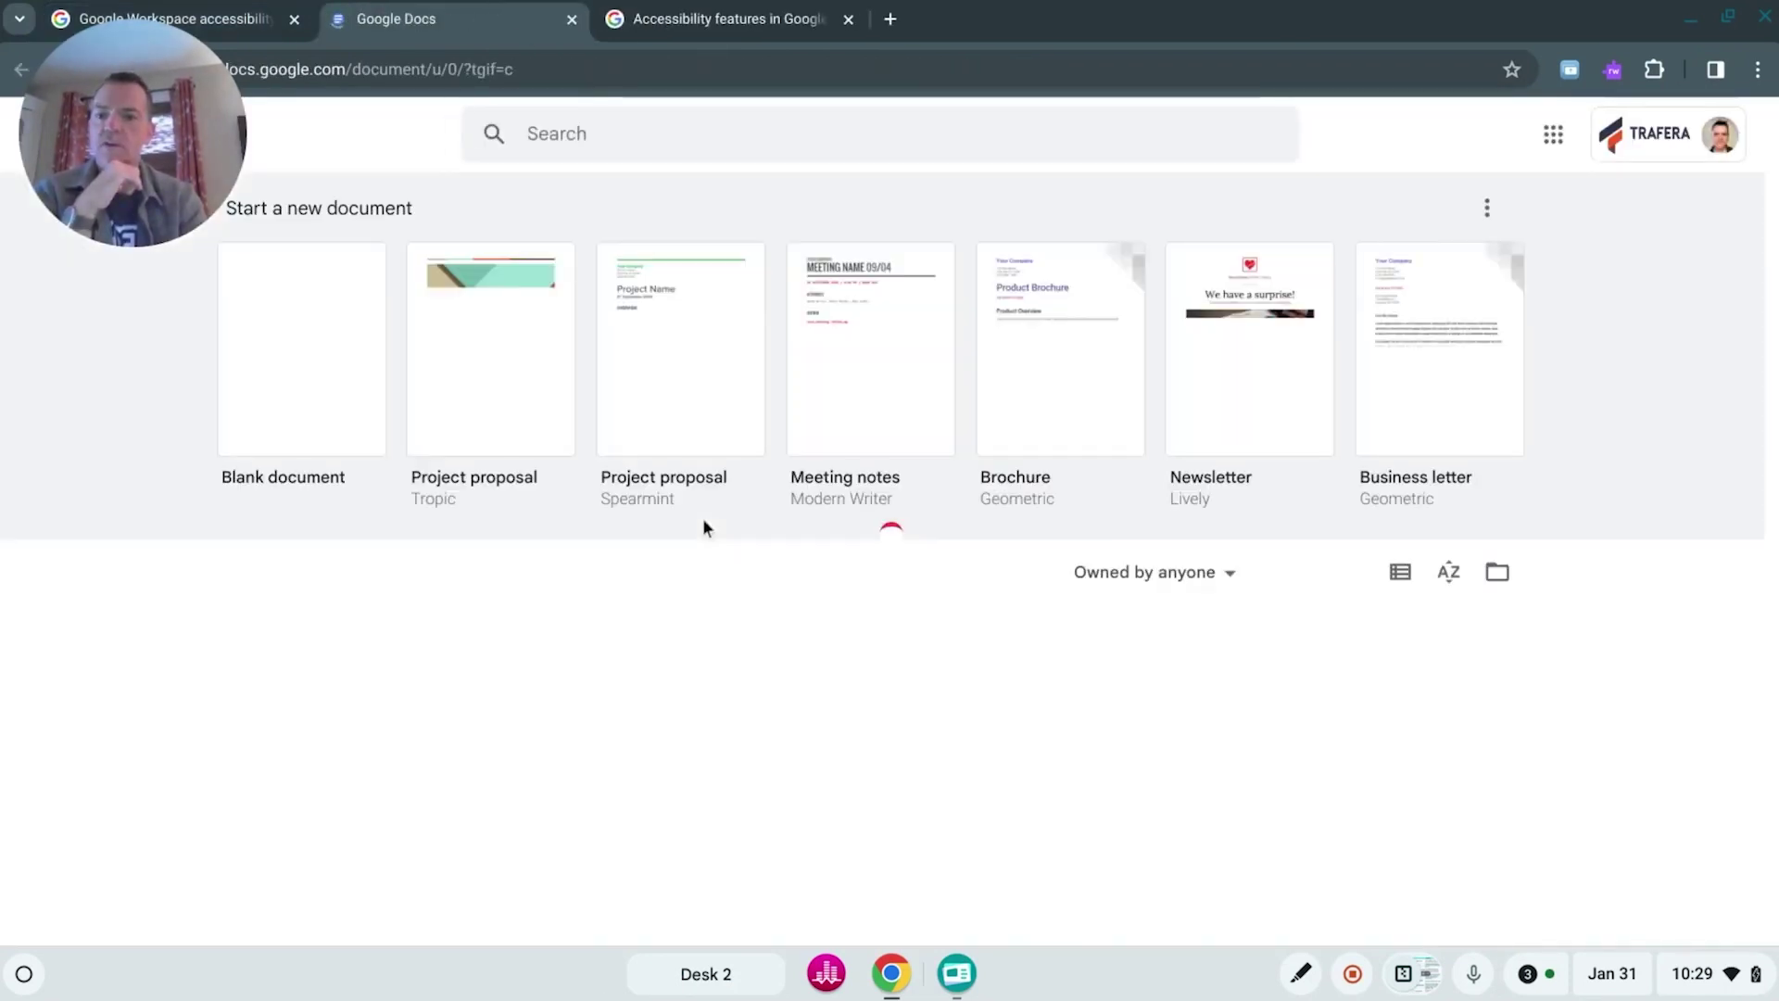
click(291, 342)
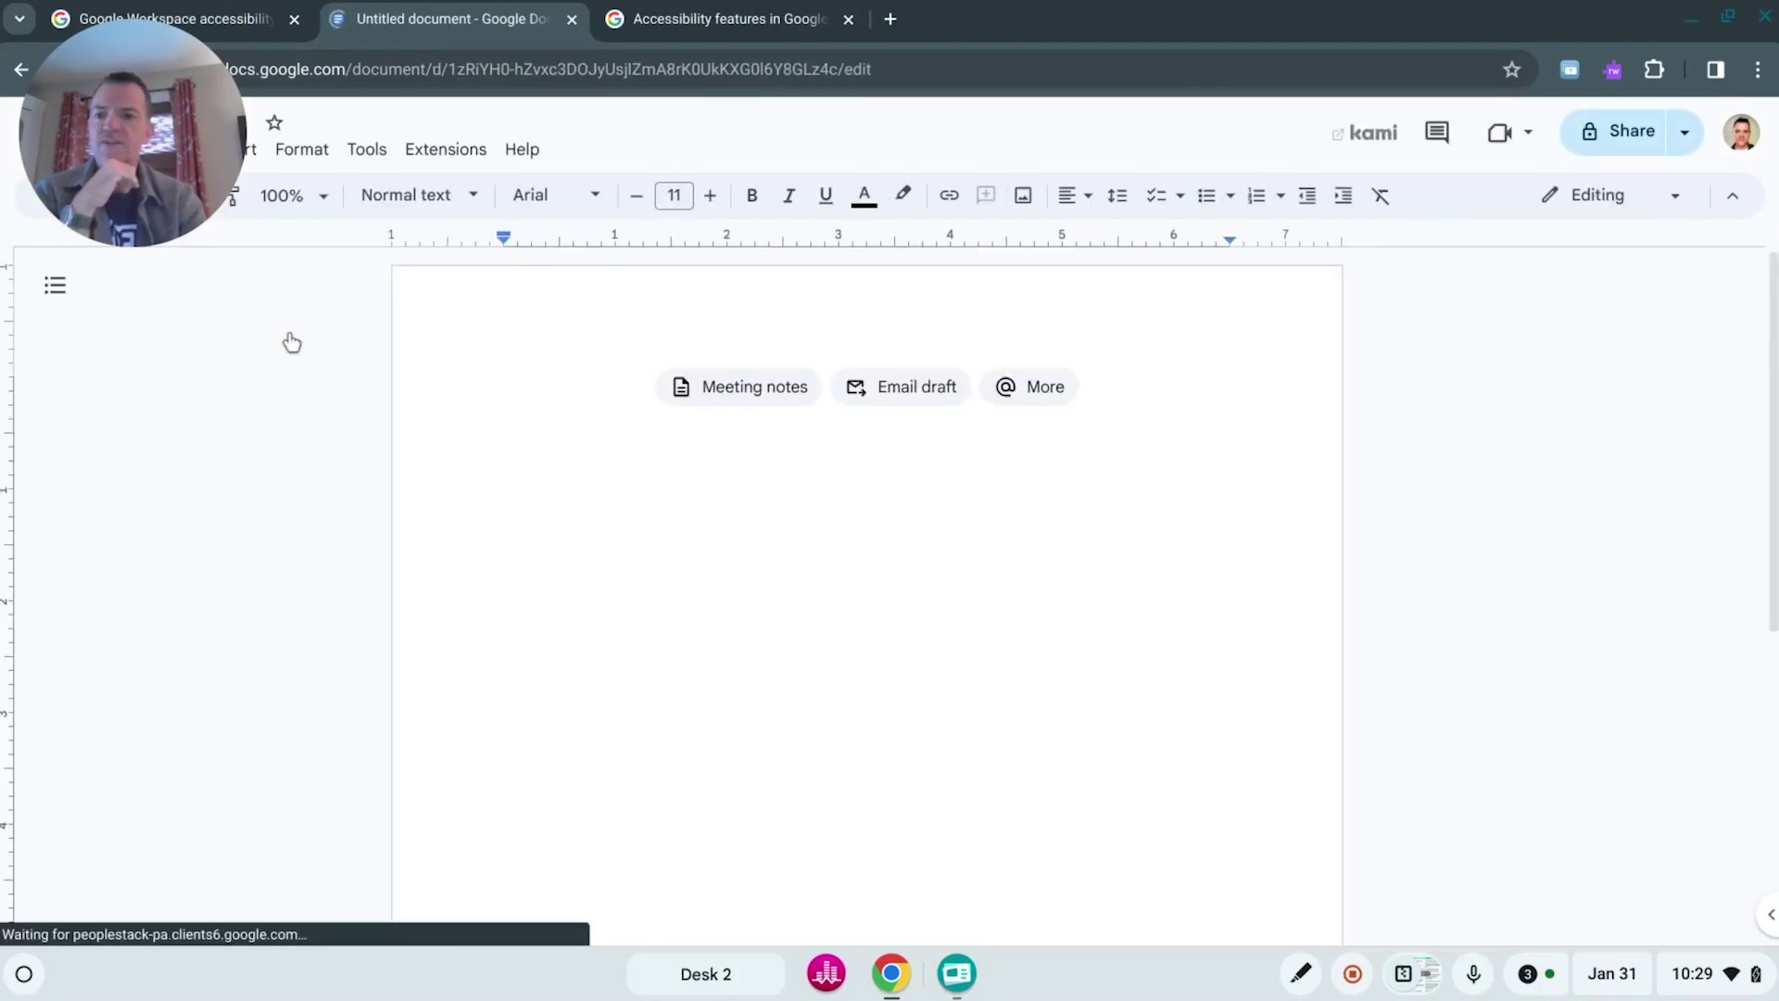
Open the document's Tools > Accessibility settings and cancel without enabling any options.
click(362, 149)
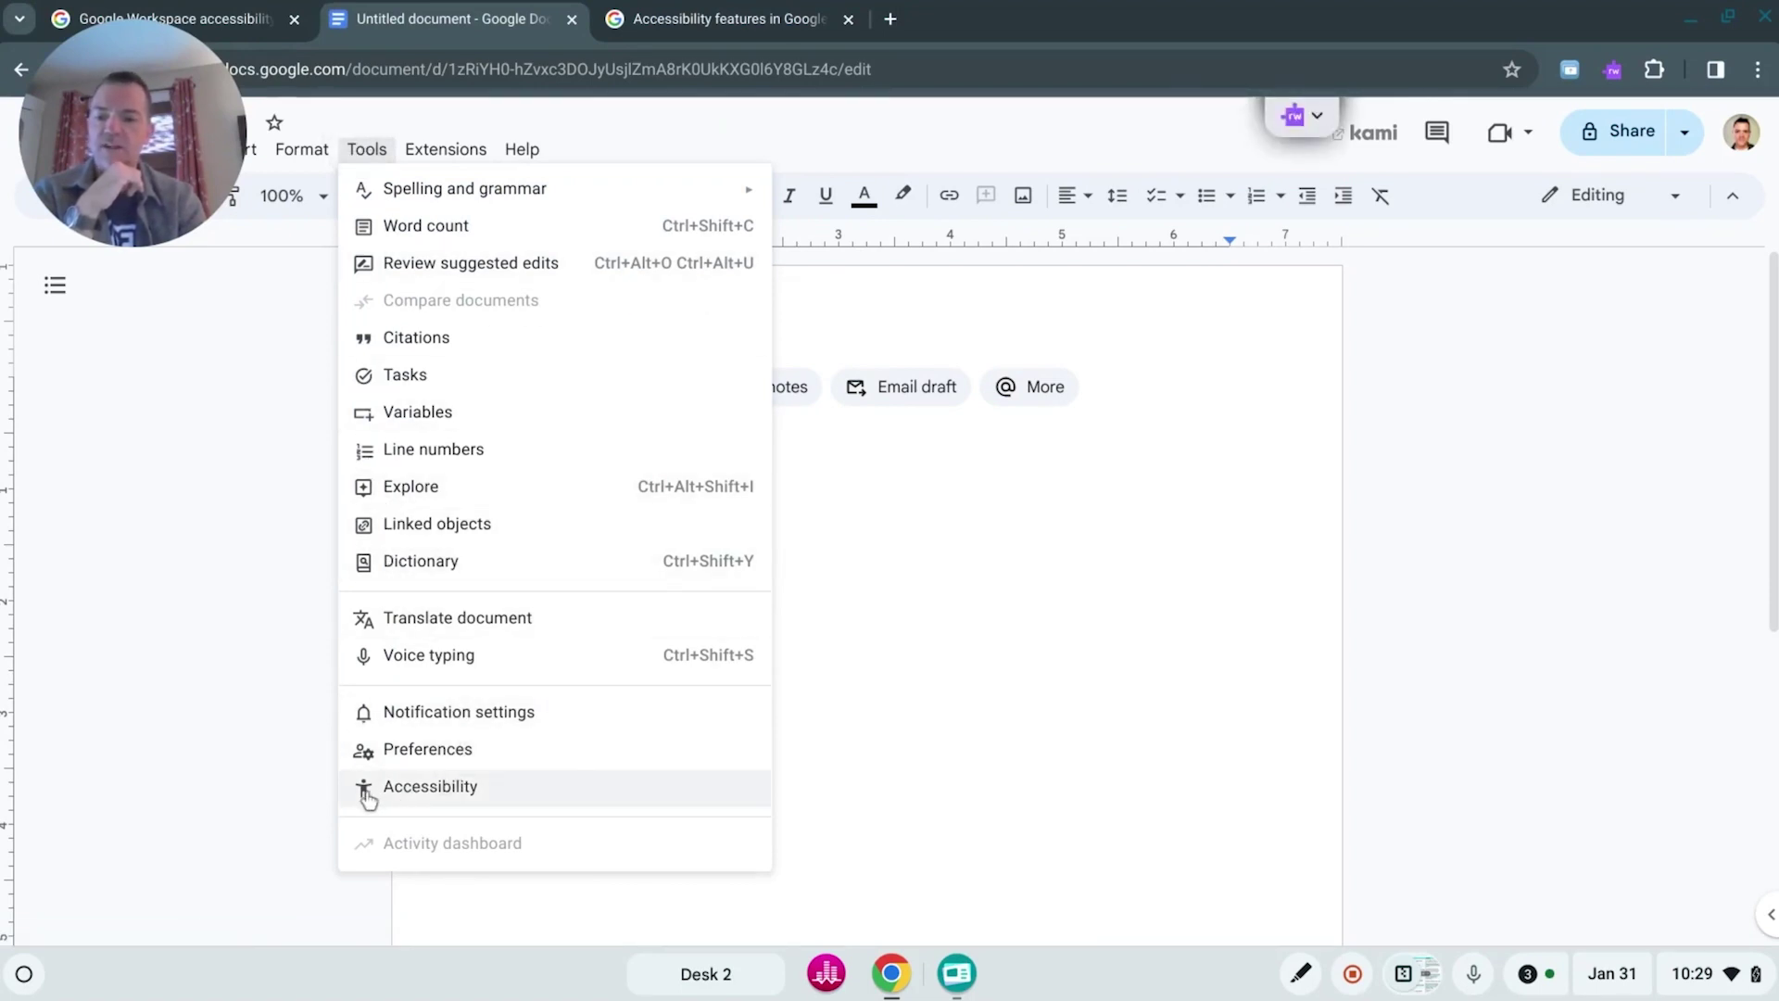
click(402, 797)
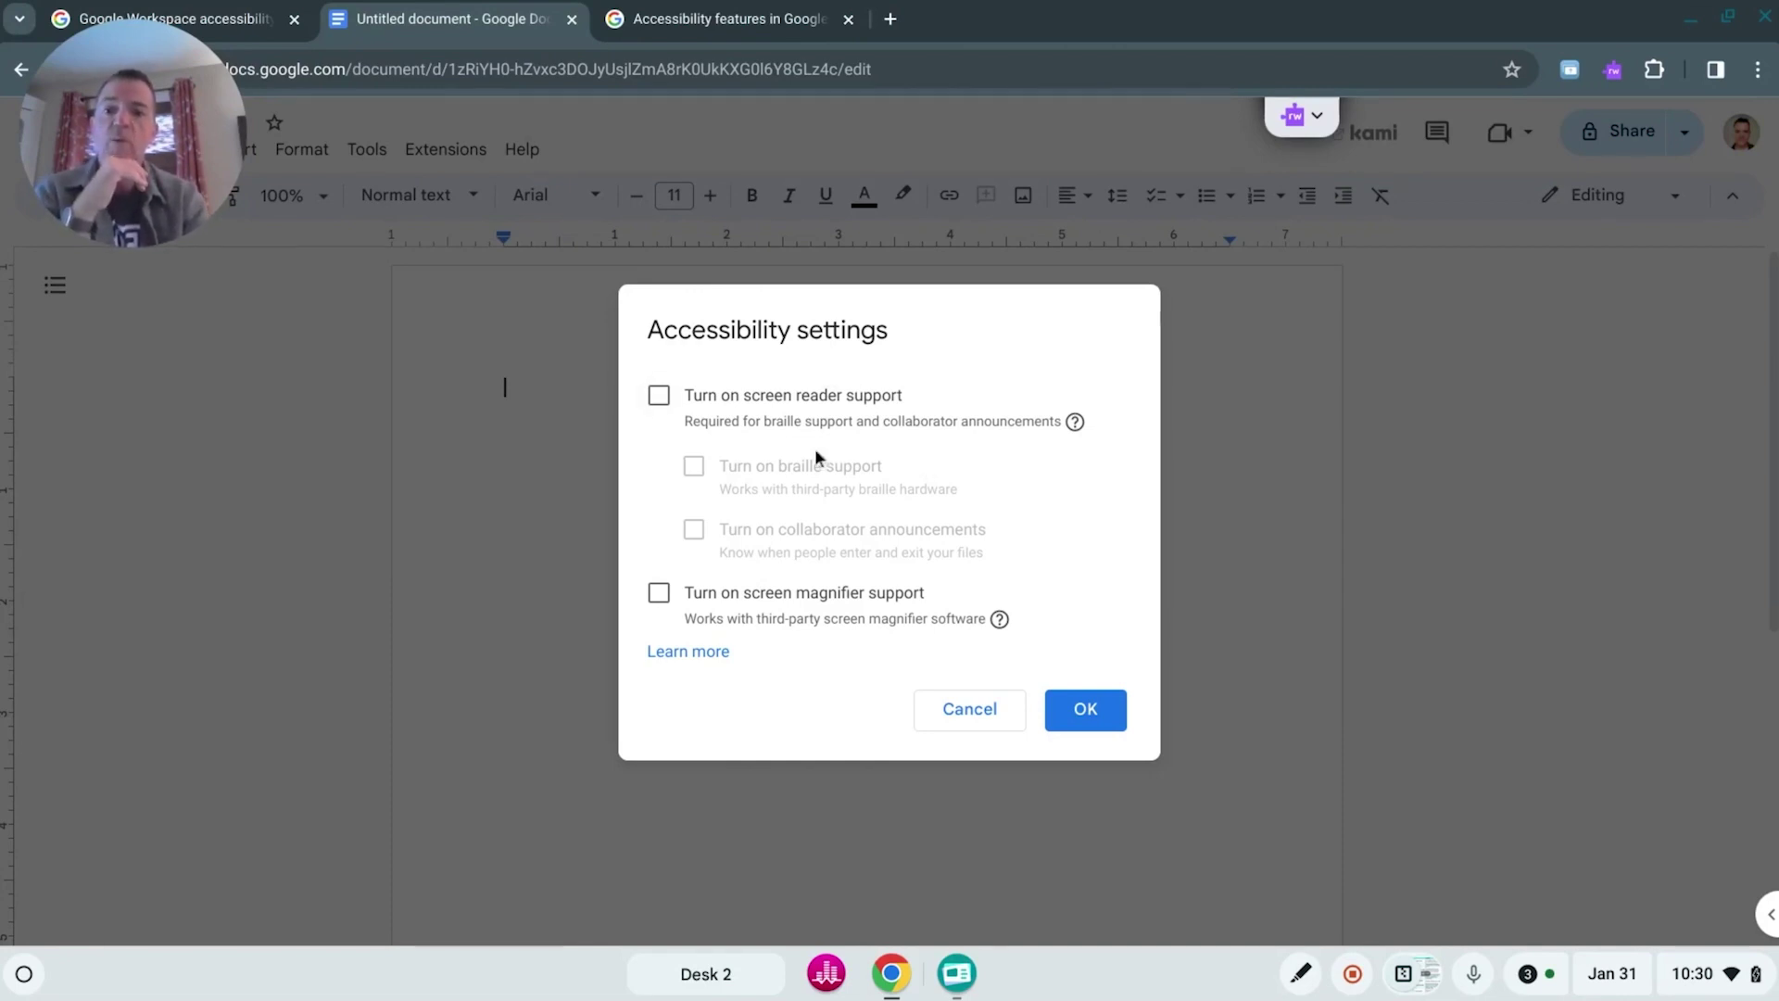
click(975, 709)
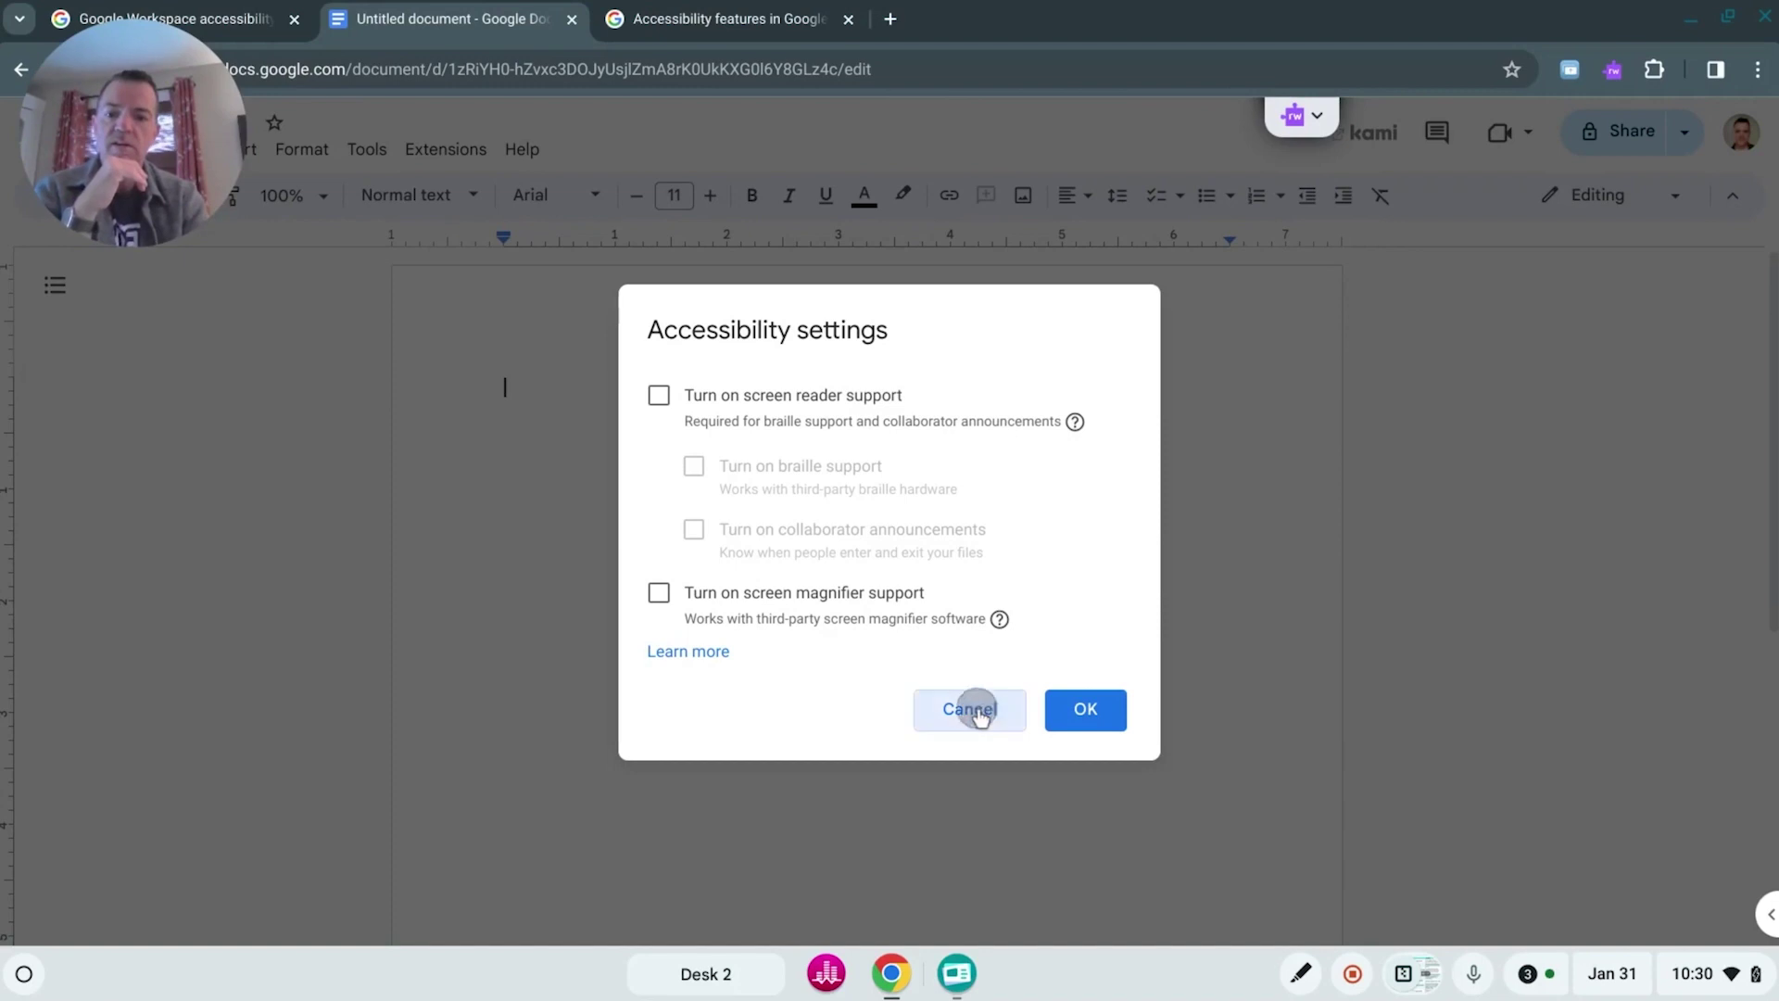
drag(211, 71, 1696, 21)
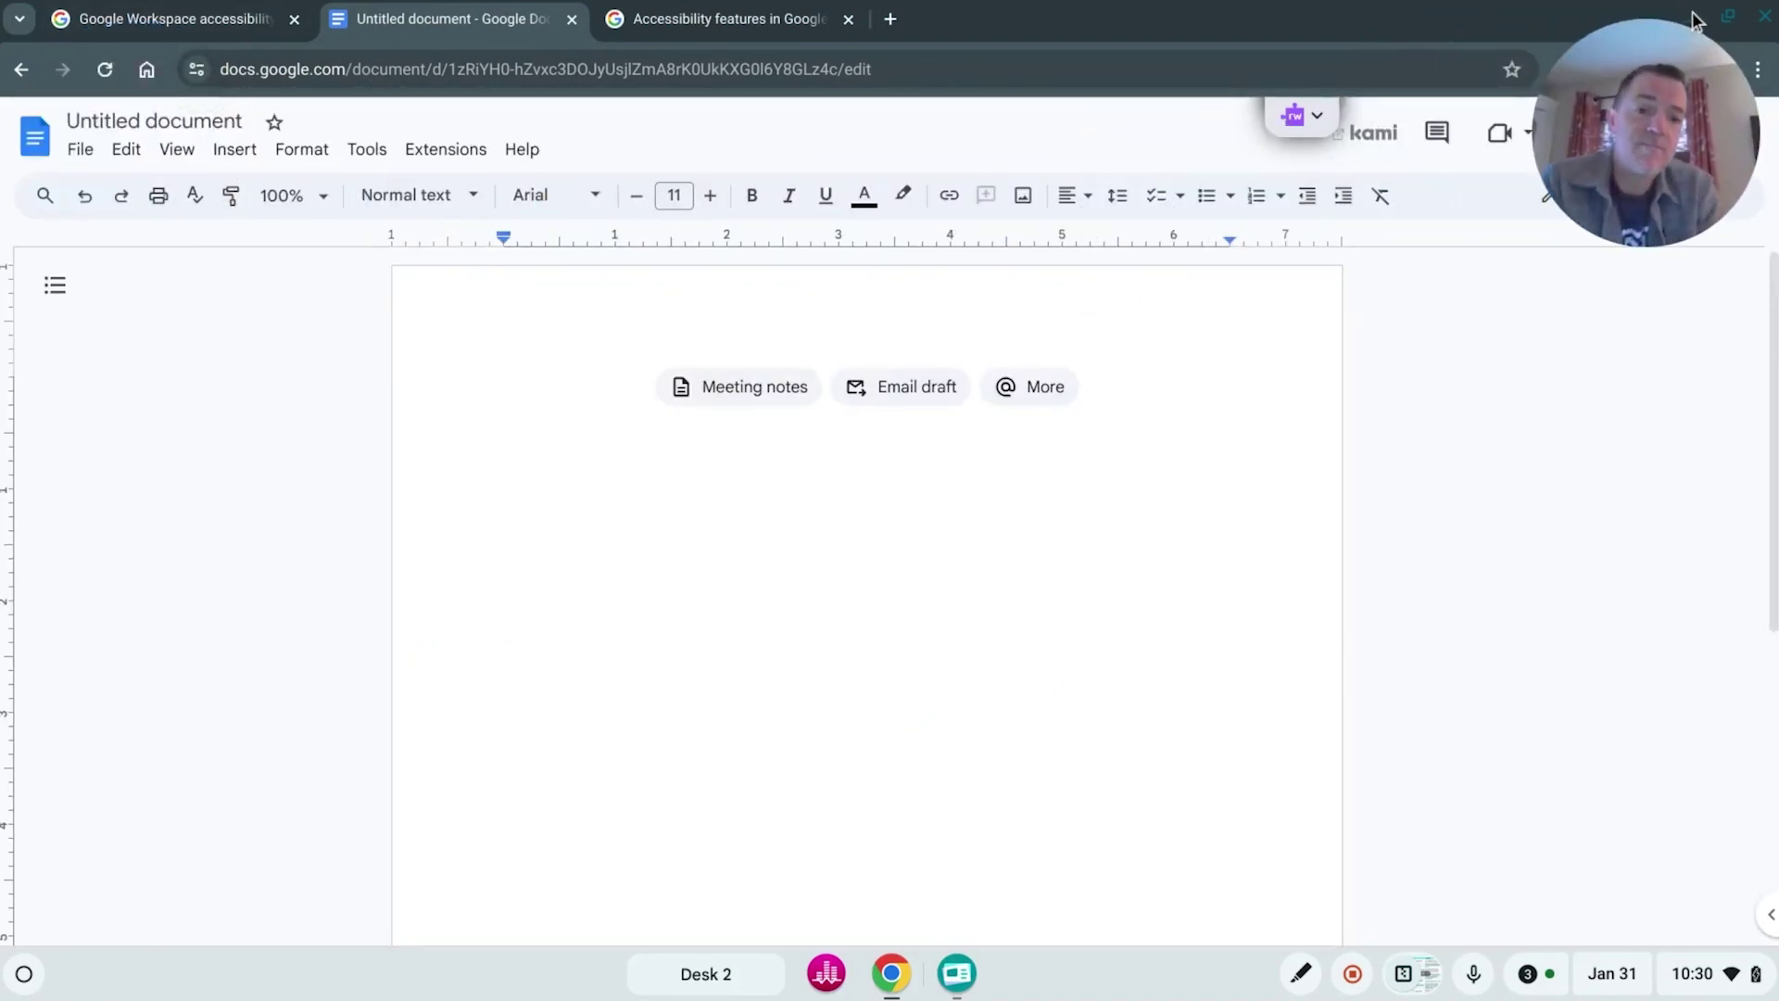